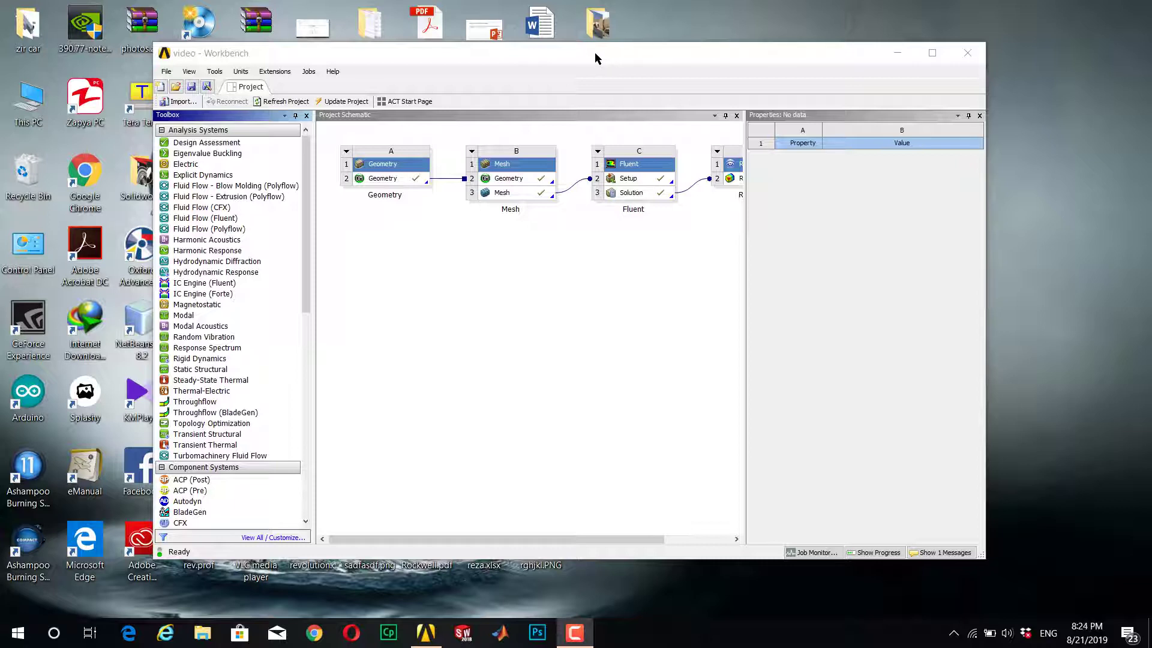
Step: Reposition the Workbench window and scroll the Project Schematic to bring the Results system into view
{"action": "left_click_drag", "start_coordinate": [595, 53], "coordinate": [621, 40]}
{"action": "left_click_drag", "start_coordinate": [566, 528], "coordinate": [535, 529]}
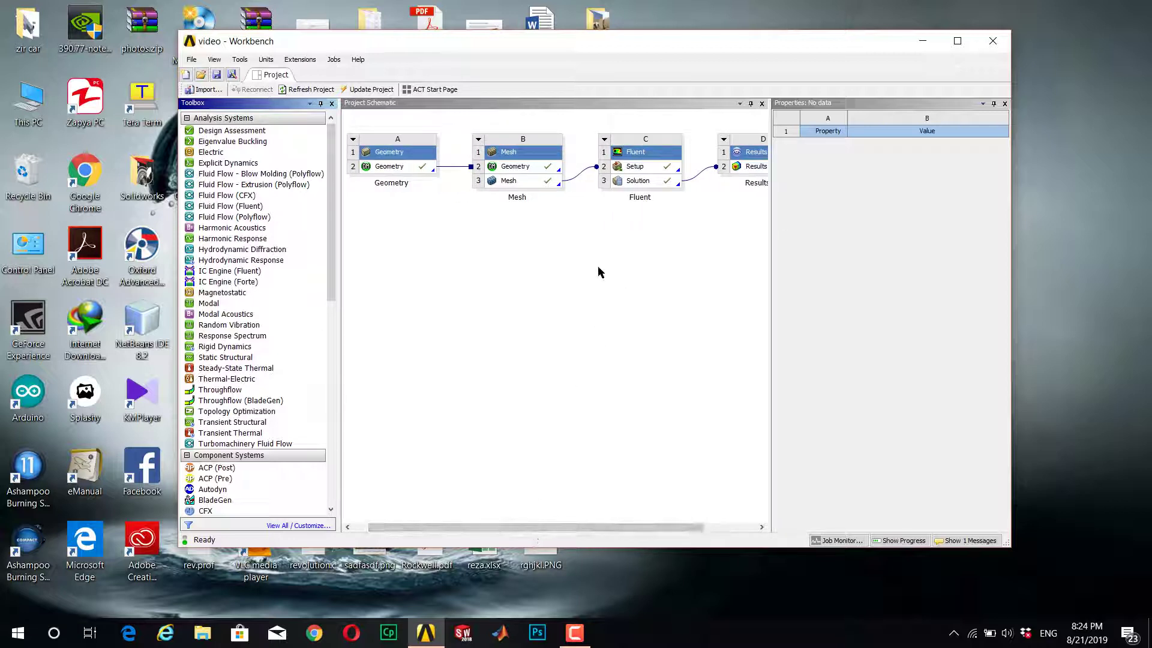
Step: Launch Fluent from the Solution cell (C3), loading the SYS.1-2 case and its data
{"action": "double_click", "coordinate": [637, 181]}
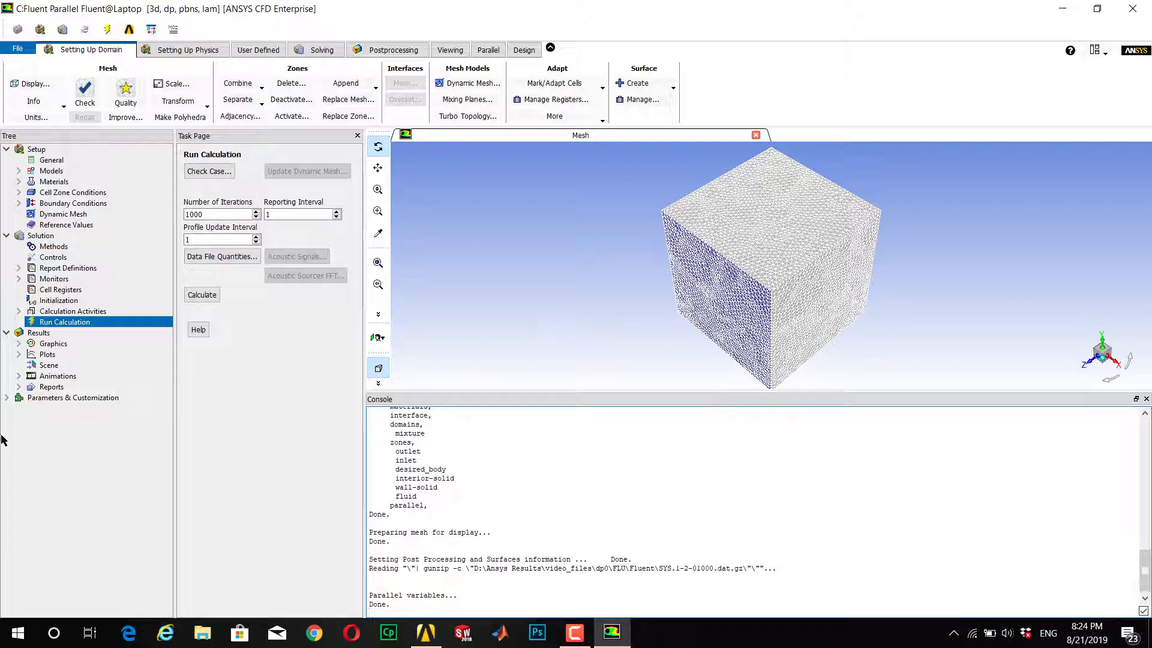
Step: Print a Forces report for desired_body only along direction (0 0 1), then close the dialog
{"action": "left_click", "coordinate": [19, 387]}
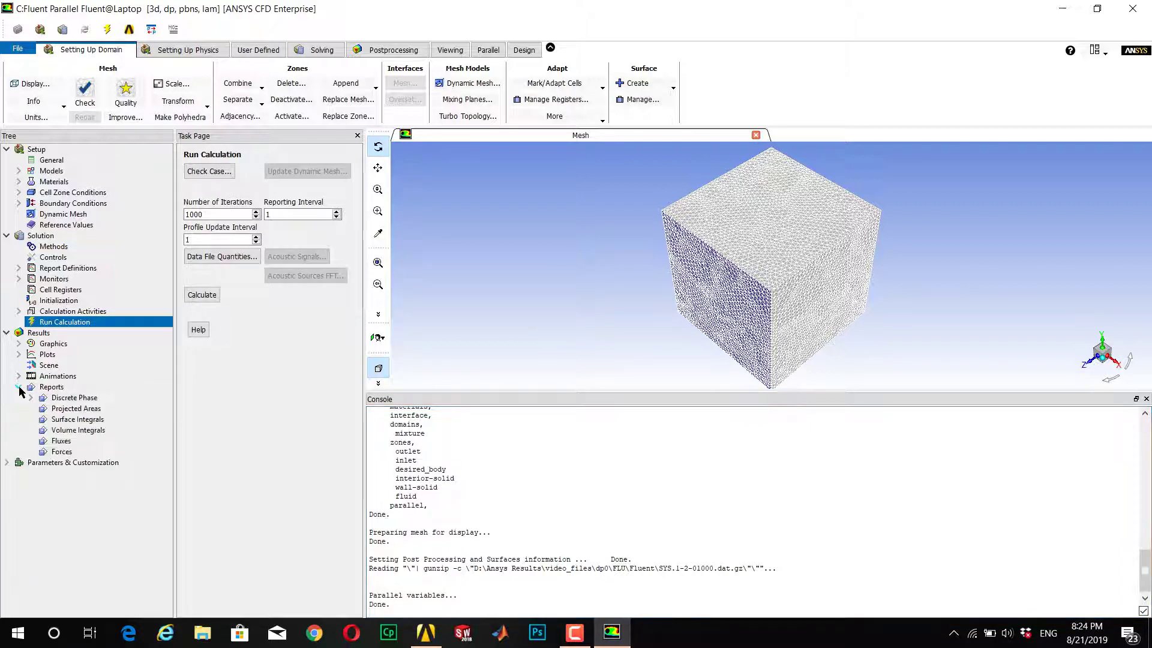
{"action": "left_click", "coordinate": [61, 451]}
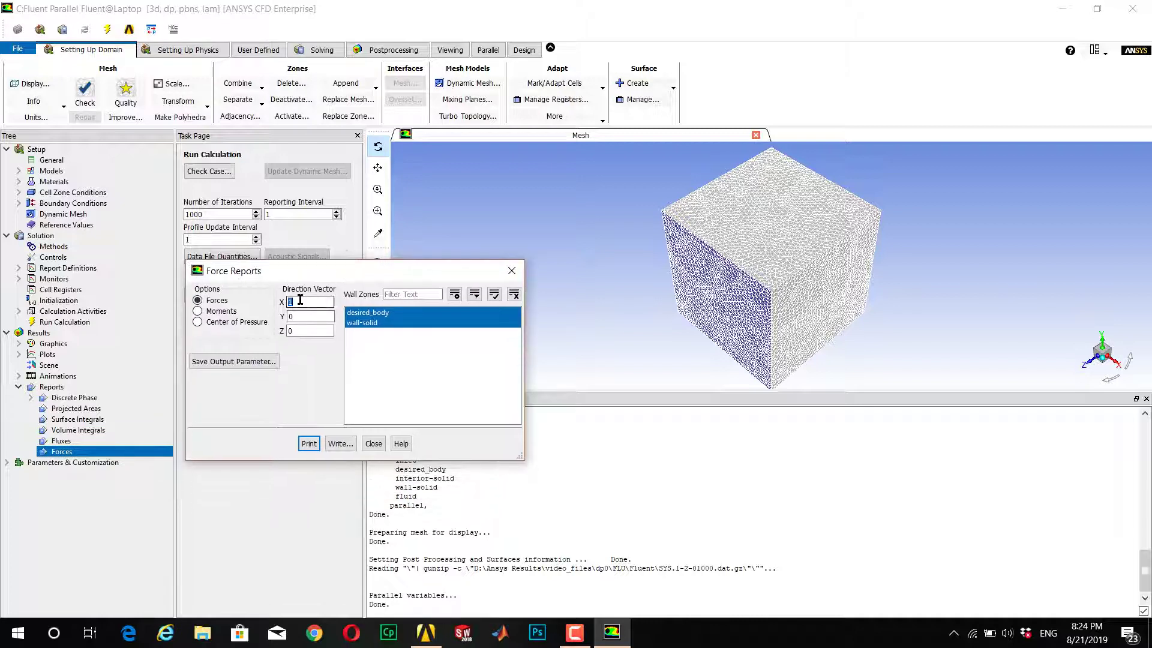
{"action": "double_click", "coordinate": [291, 302]}
{"action": "double_click", "coordinate": [300, 330]}
{"action": "type", "text": "1"}
{"action": "left_click", "coordinate": [358, 323]}
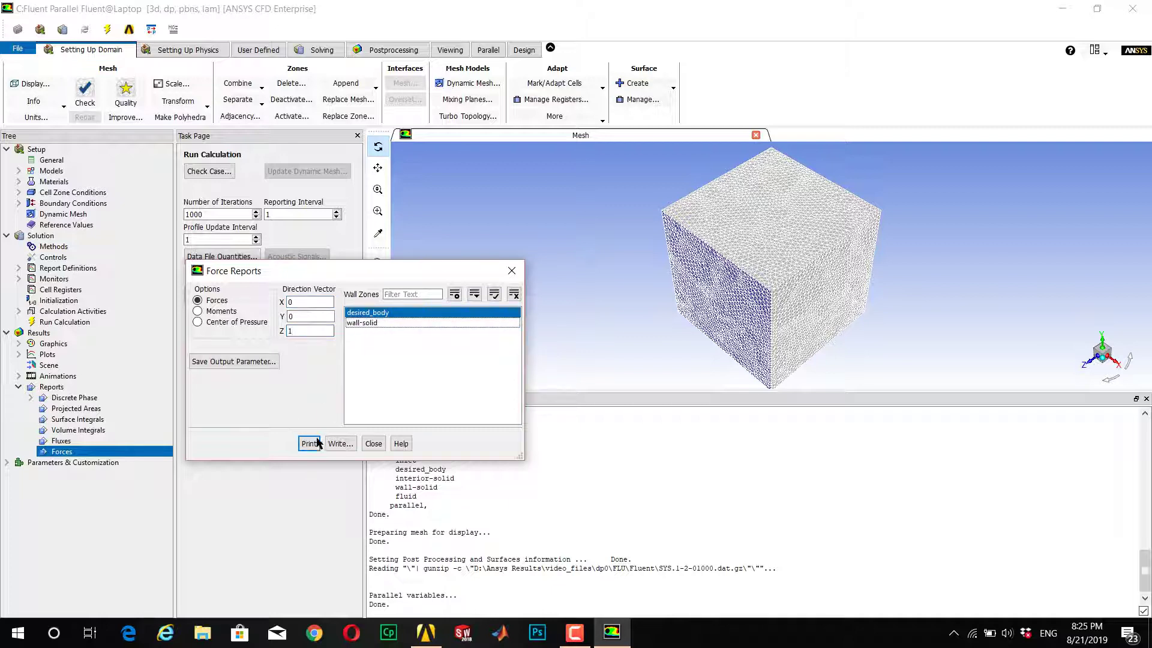
{"action": "left_click", "coordinate": [318, 443]}
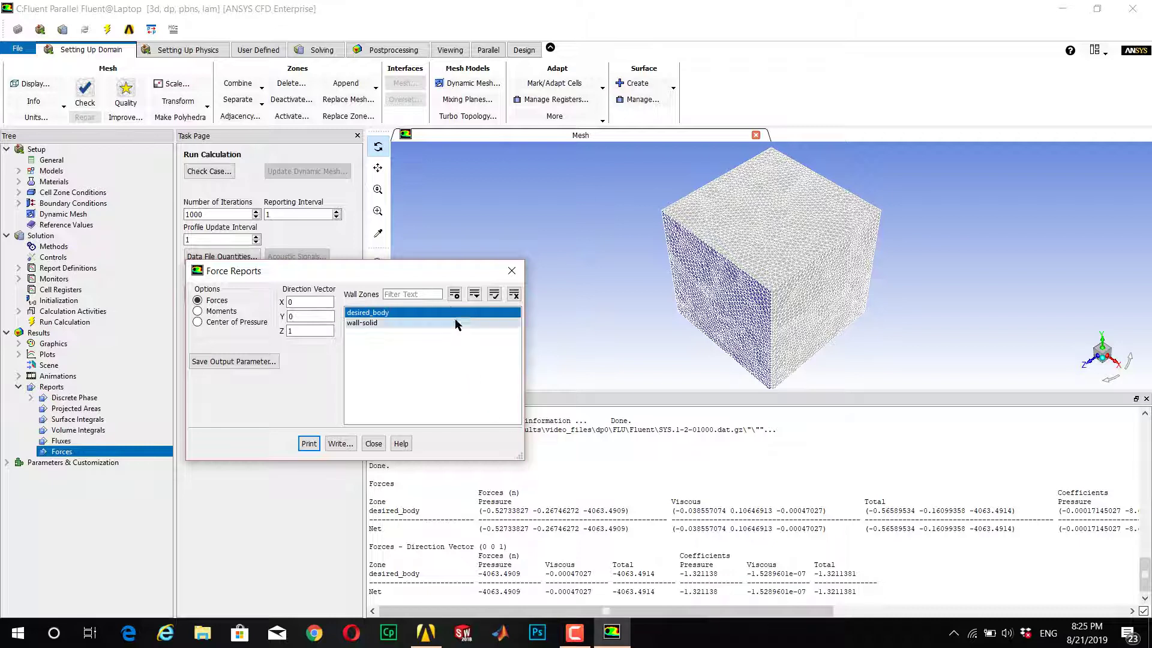
{"action": "left_click_drag", "start_coordinate": [455, 271], "coordinate": [456, 265]}
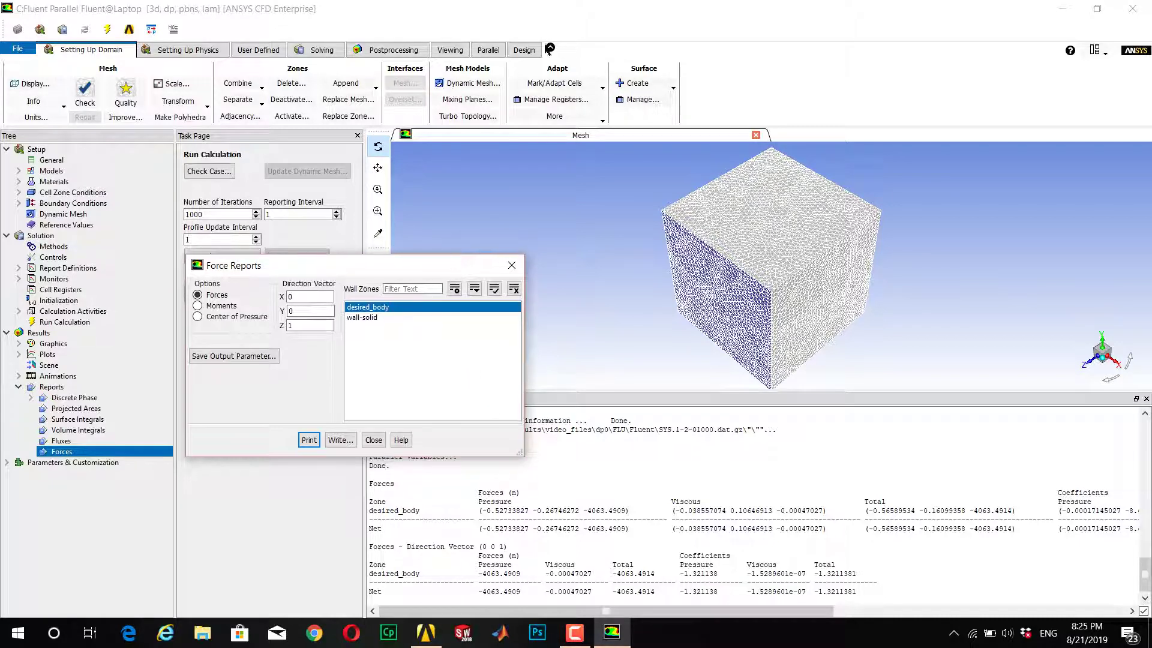
{"action": "left_click", "coordinate": [511, 265]}
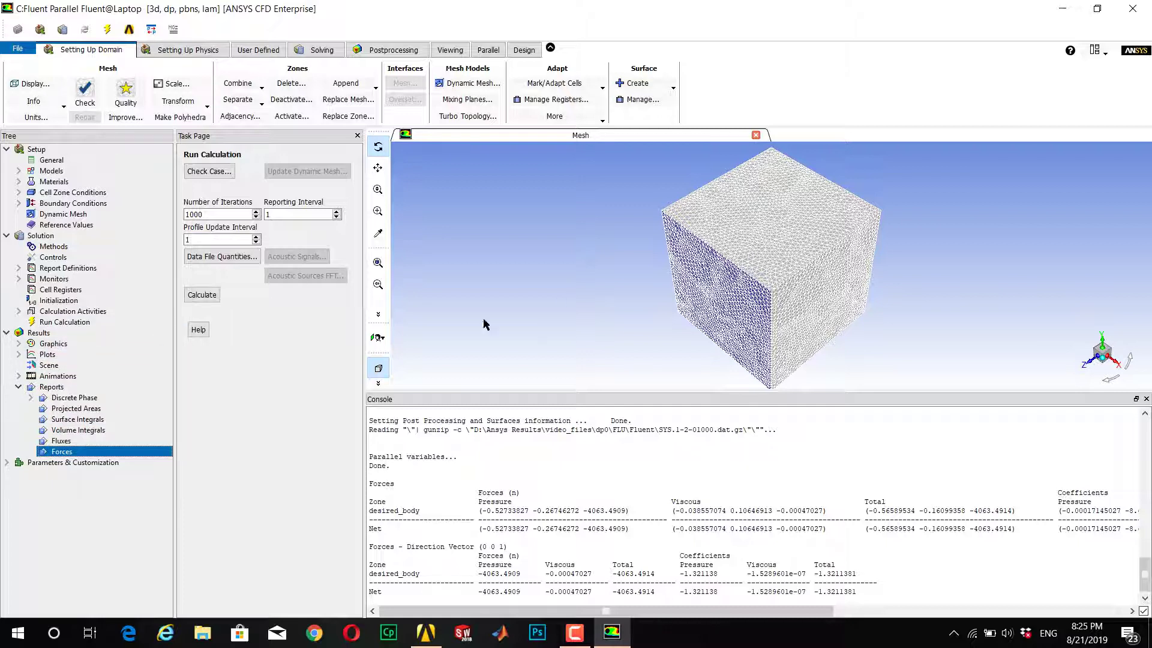
Step: Expand Results > Graphics and preview the Contours dialog, closing it without plotting
{"action": "left_click", "coordinate": [19, 343]}
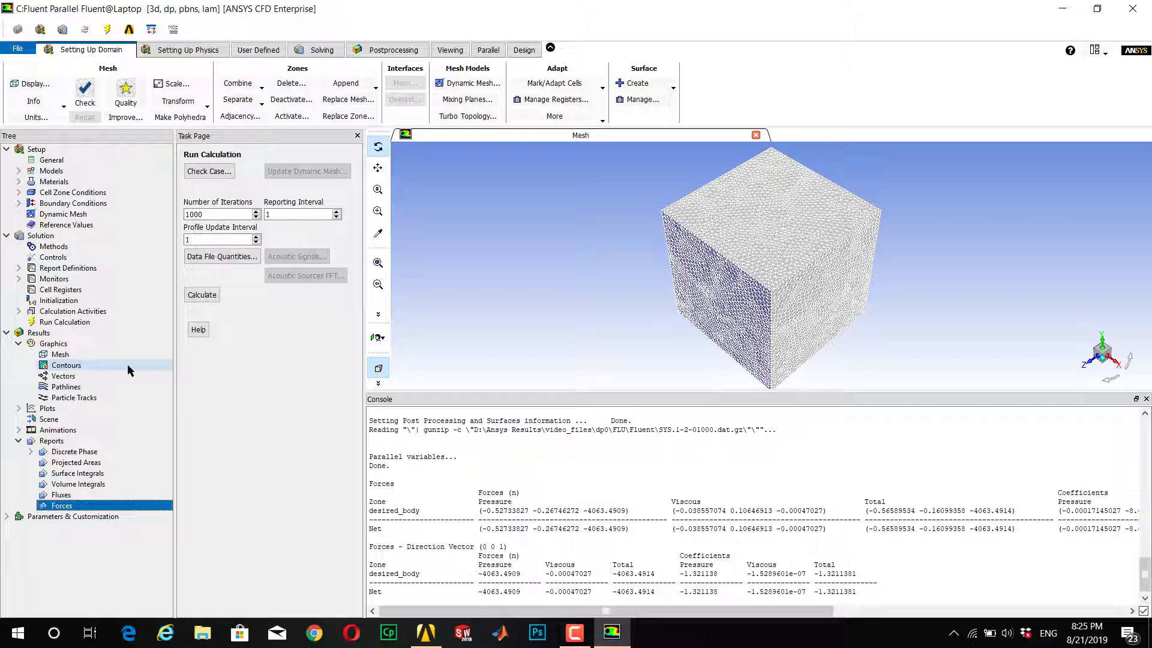
{"action": "double_click", "coordinate": [83, 368]}
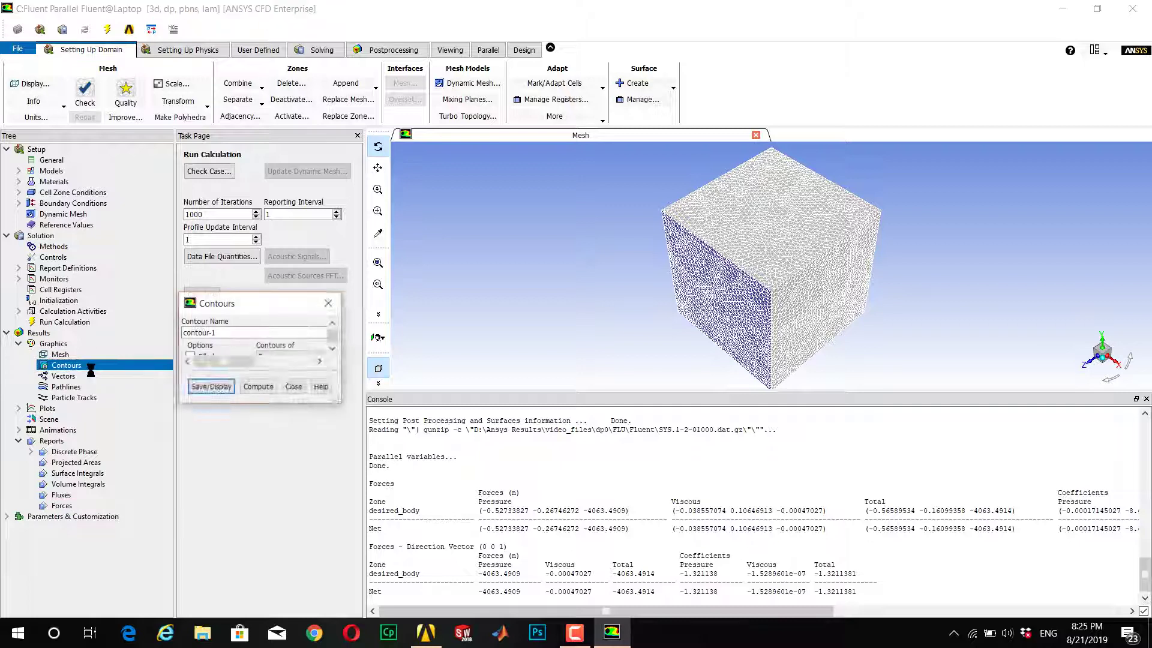
{"action": "left_click_drag", "start_coordinate": [260, 306], "coordinate": [280, 247]}
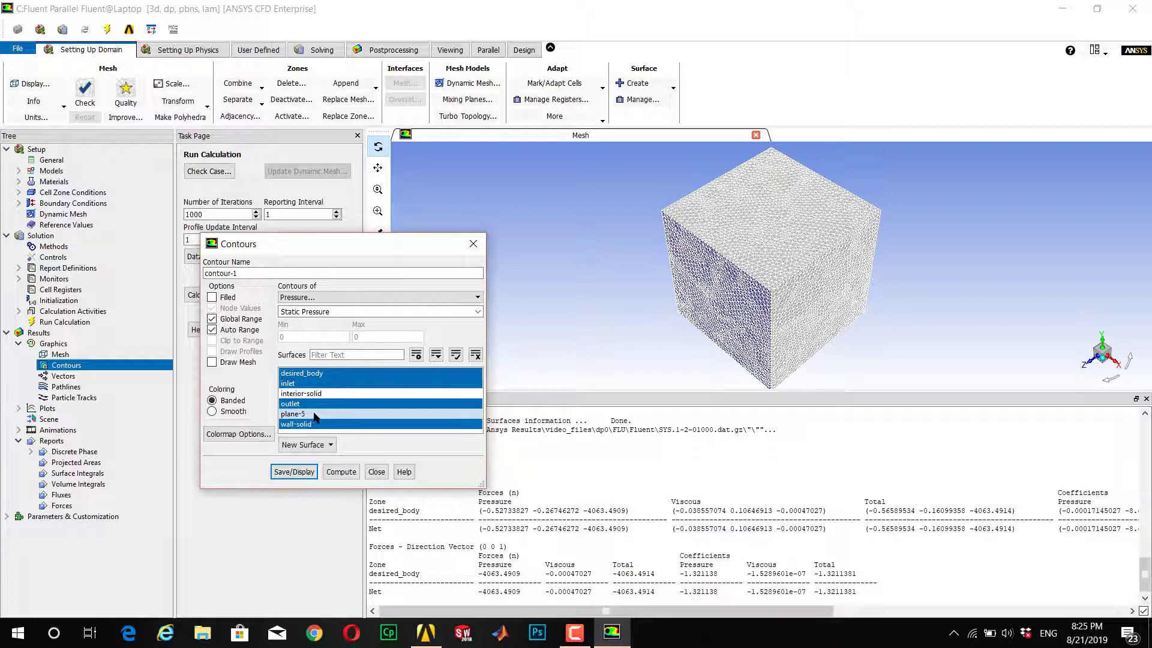
{"action": "left_click_drag", "start_coordinate": [354, 243], "coordinate": [361, 231]}
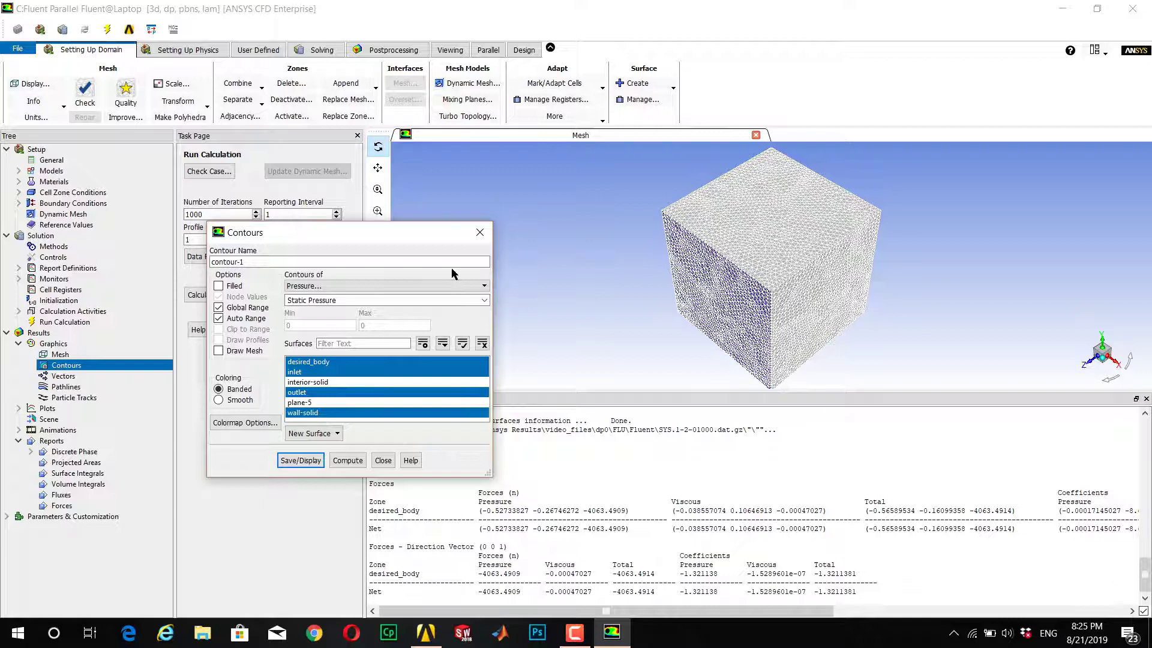
{"action": "left_click", "coordinate": [480, 232]}
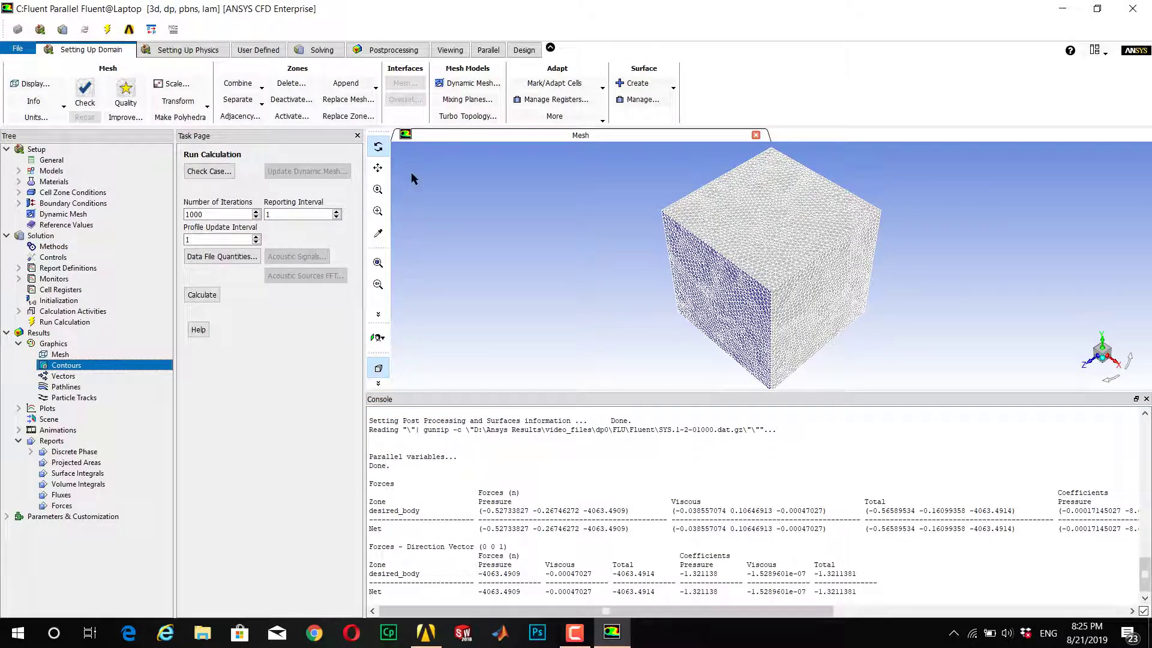
{"action": "left_click", "coordinate": [665, 87]}
{"action": "left_click", "coordinate": [635, 184]}
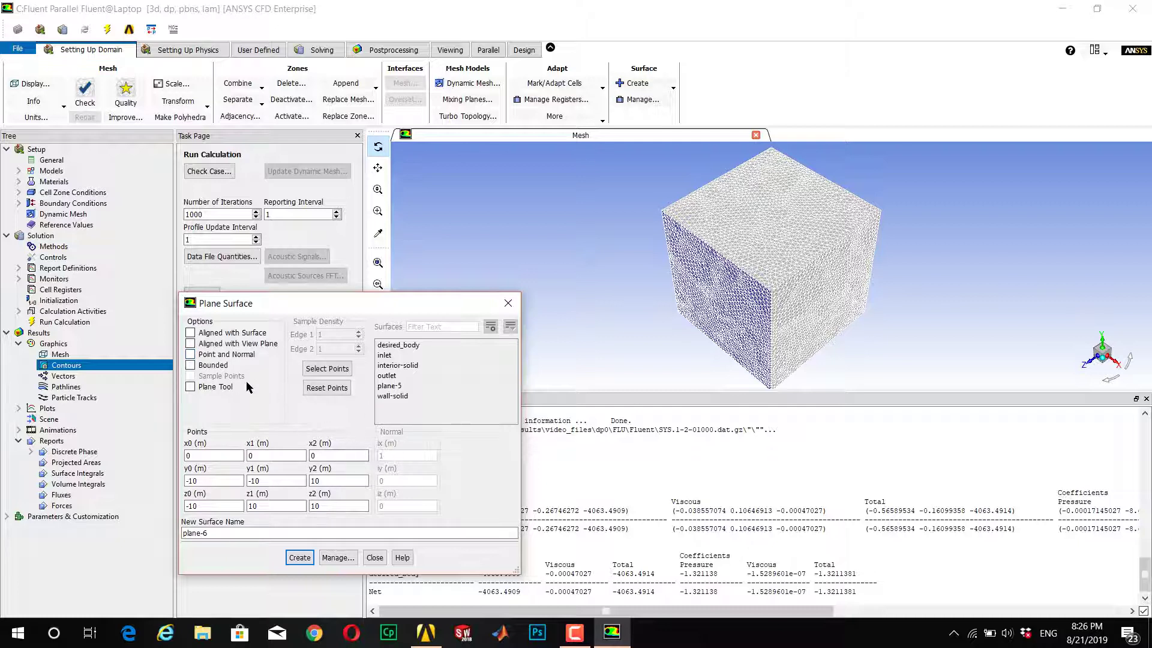
{"action": "left_click", "coordinate": [190, 355]}
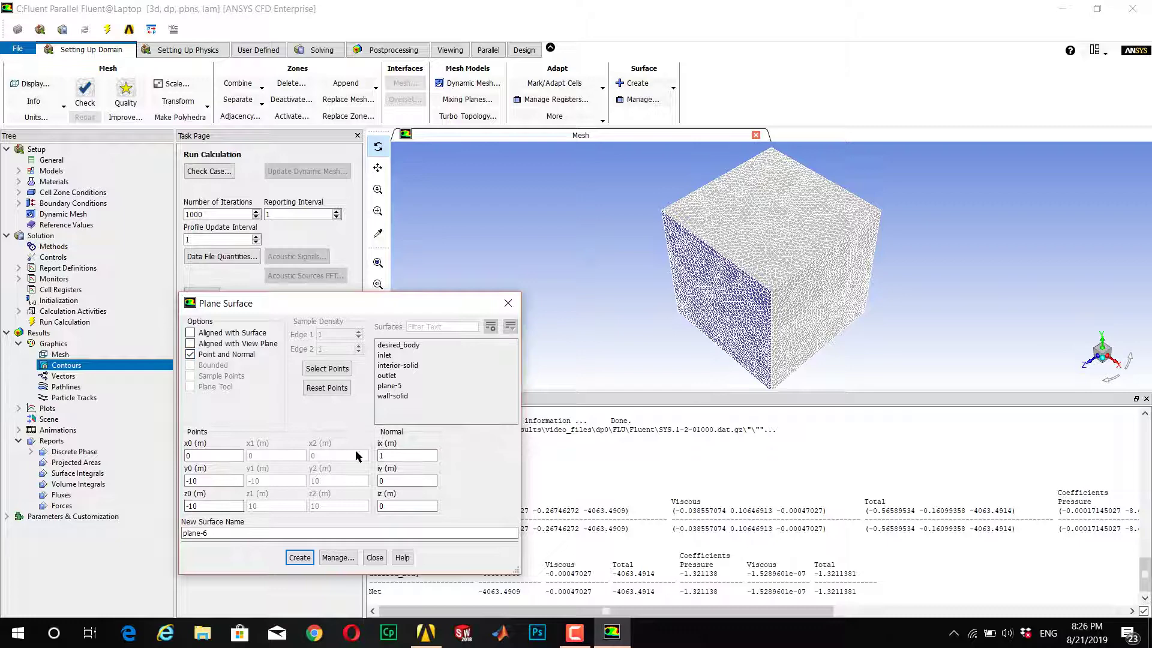
{"action": "left_click", "coordinate": [508, 303]}
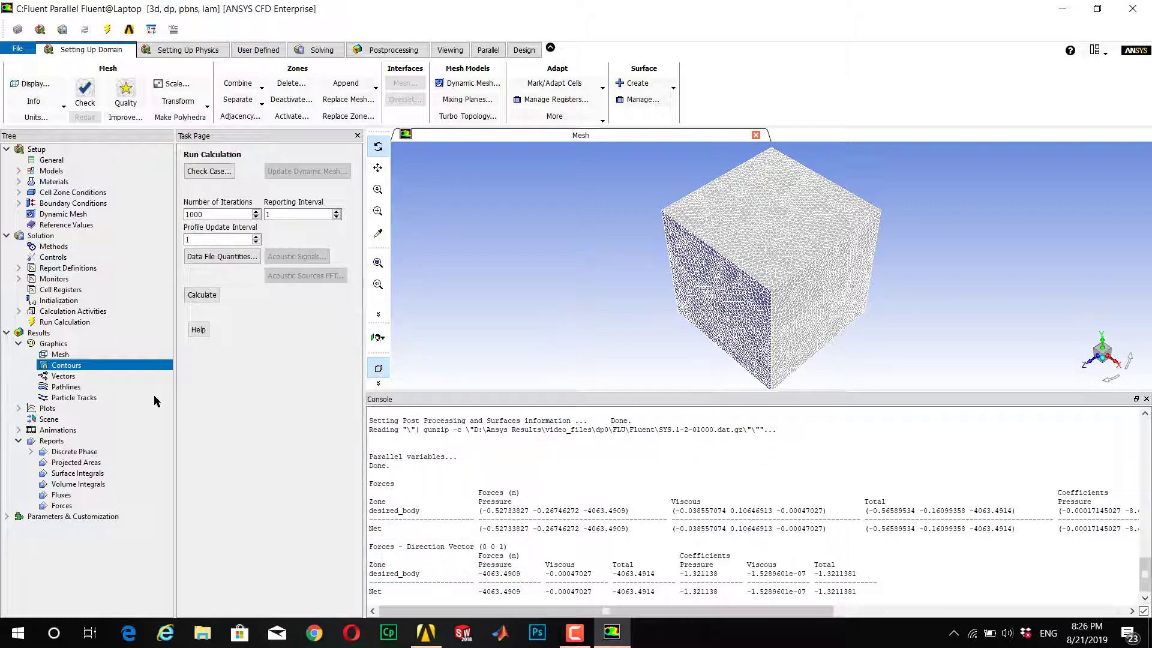
Step: Display filled, smooth static pressure contours on plane-5 only, rotated to face the plane
{"action": "double_click", "coordinate": [51, 366]}
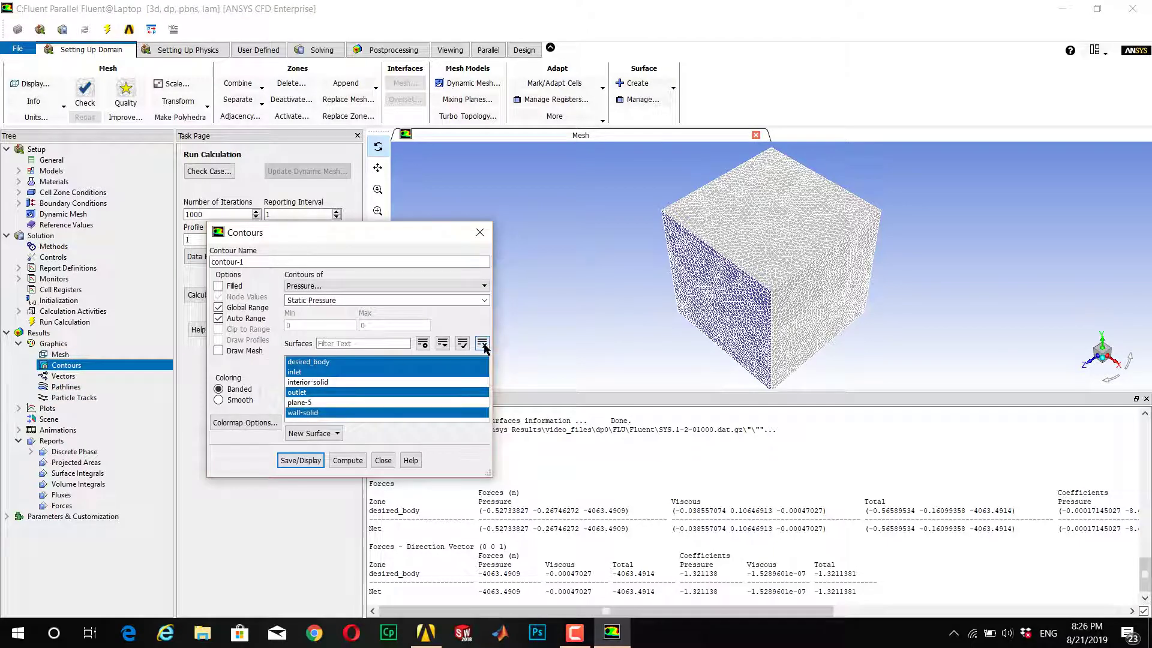
{"action": "left_click", "coordinate": [482, 344]}
{"action": "left_click", "coordinate": [315, 403]}
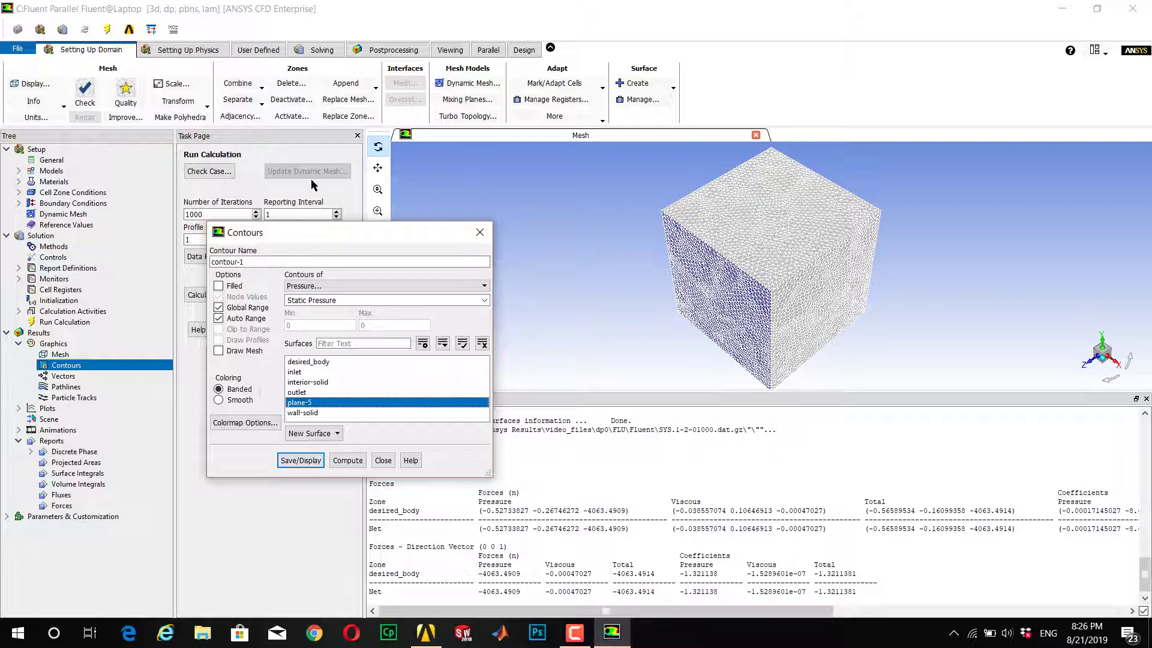
{"action": "left_click", "coordinate": [232, 287]}
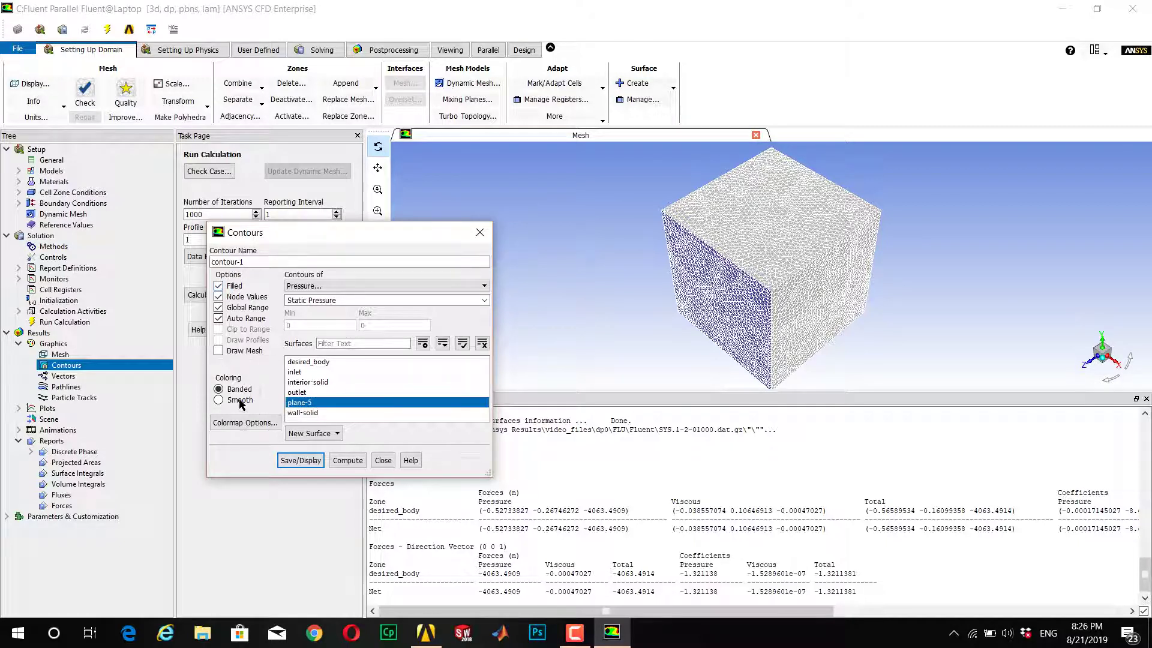
{"action": "left_click", "coordinate": [240, 401]}
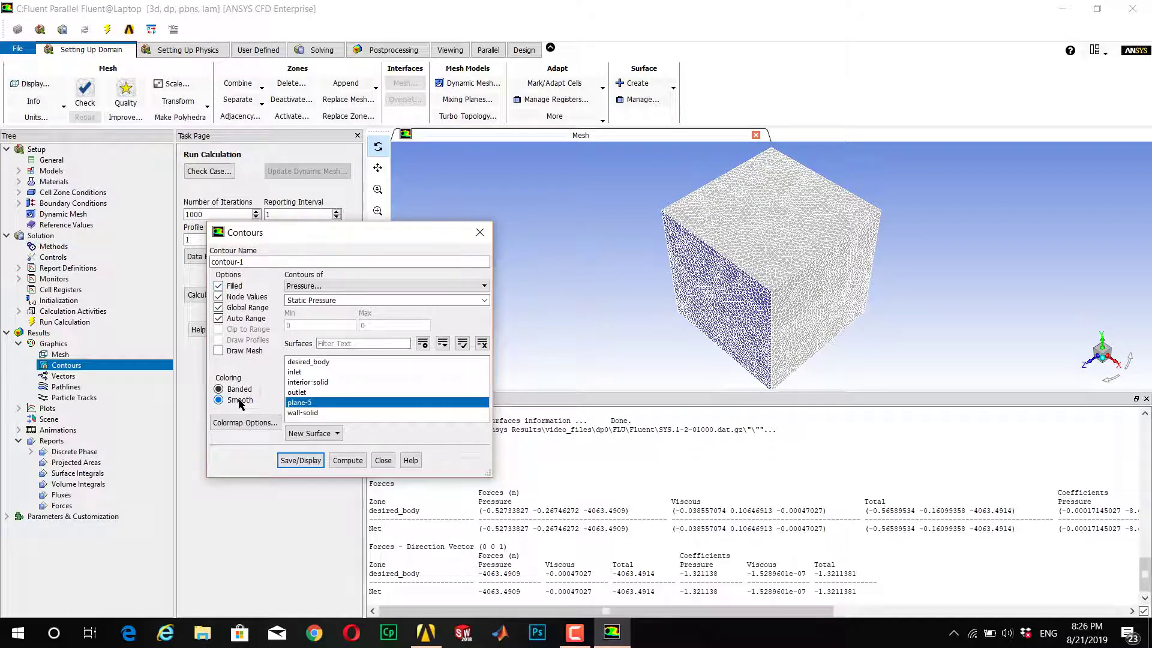
{"action": "left_click", "coordinate": [299, 461]}
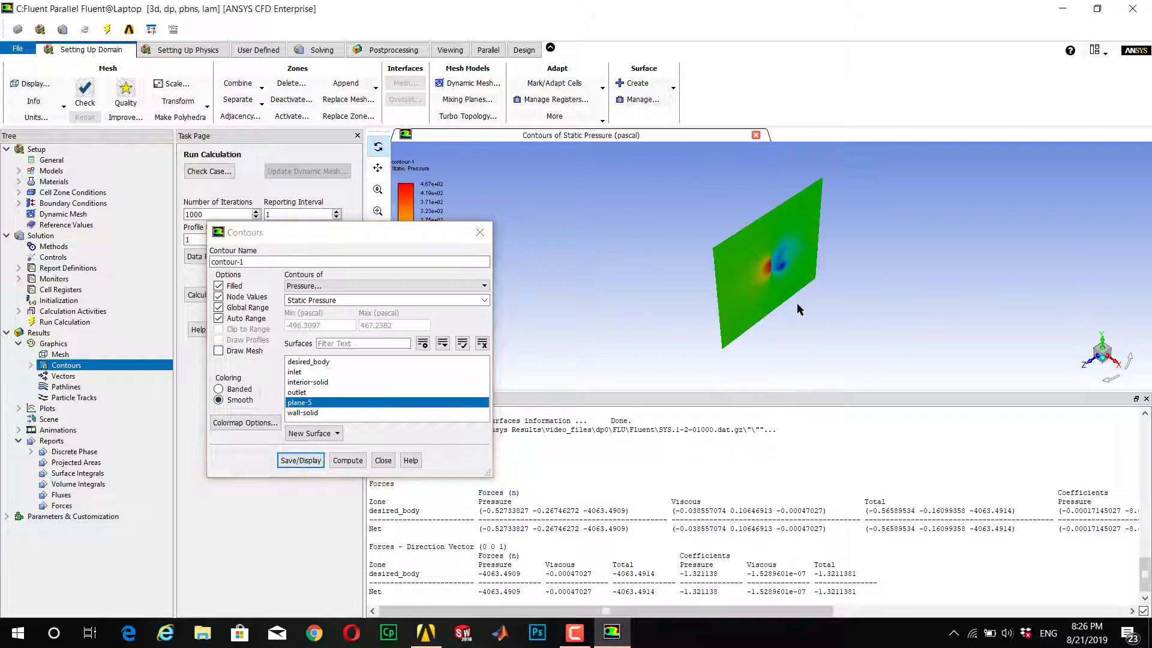
{"action": "left_click_drag", "start_coordinate": [816, 304], "coordinate": [764, 262]}
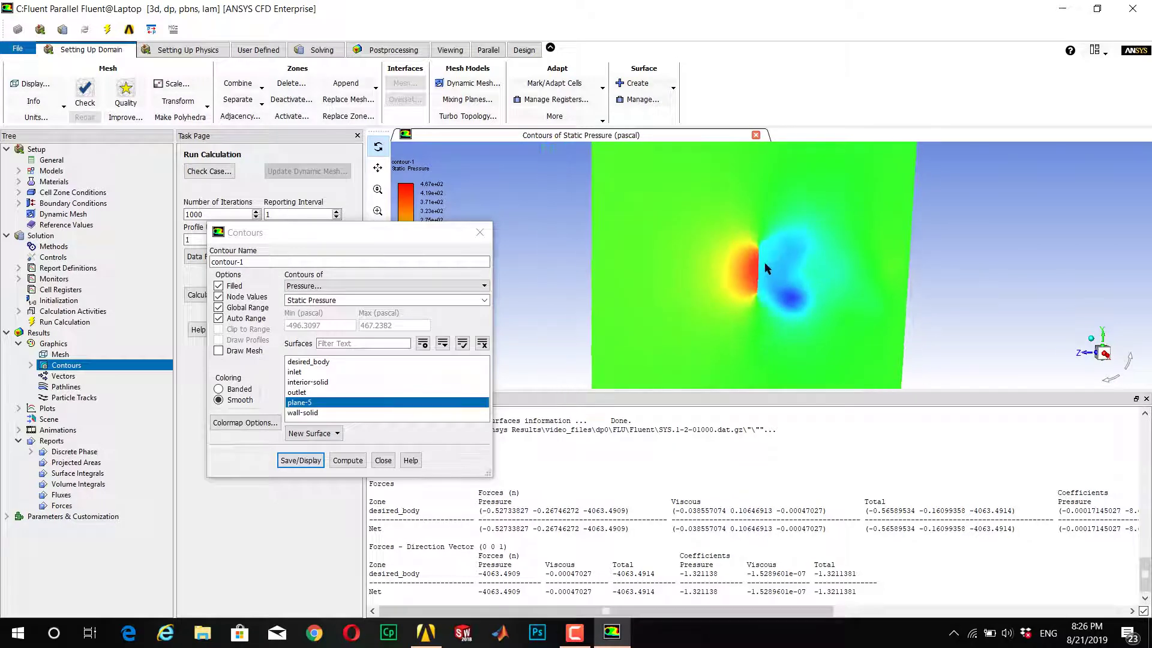
{"action": "left_click_drag", "start_coordinate": [405, 237], "coordinate": [289, 253]}
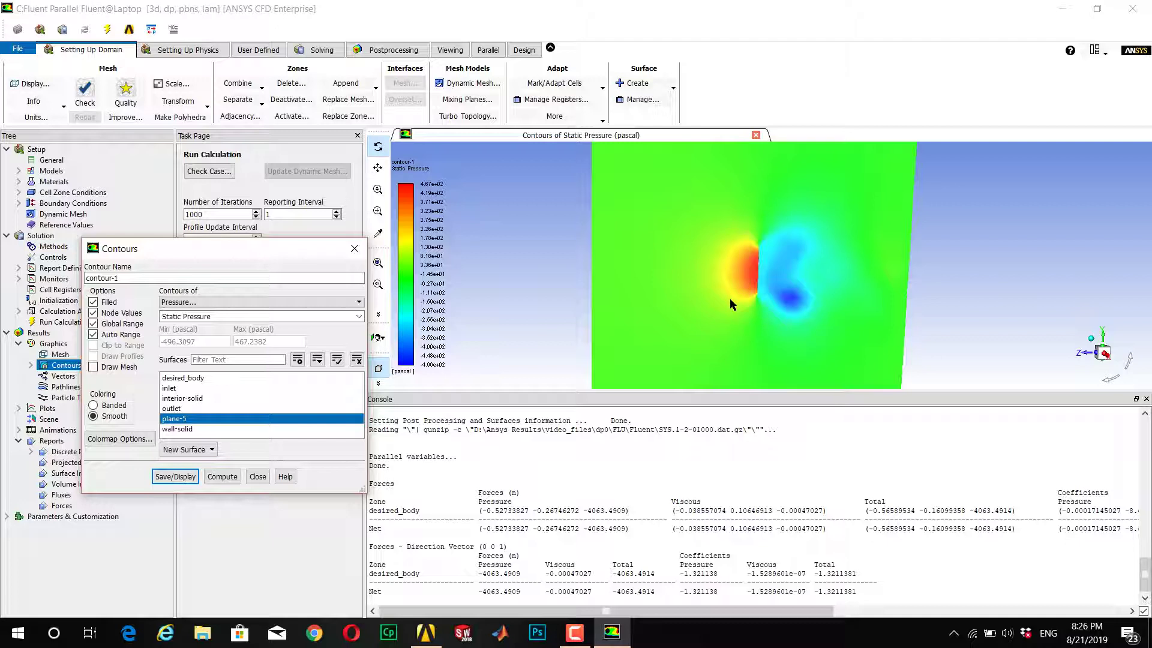
{"action": "left_click", "coordinate": [246, 302]}
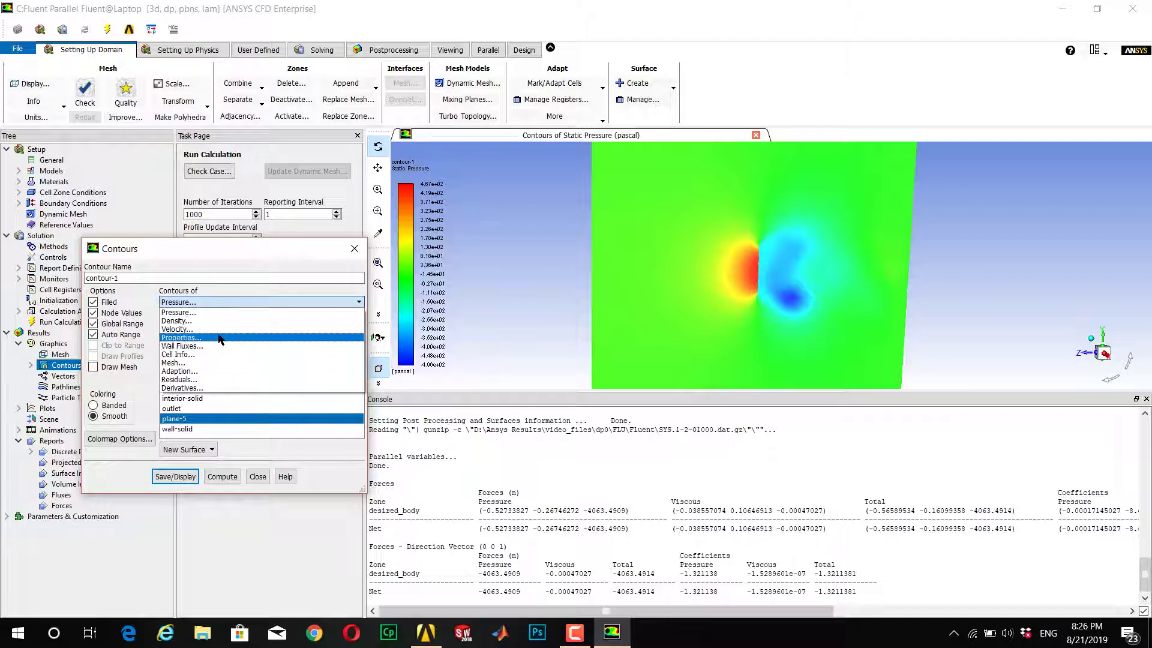
{"action": "left_click", "coordinate": [187, 330]}
{"action": "left_click", "coordinate": [176, 476]}
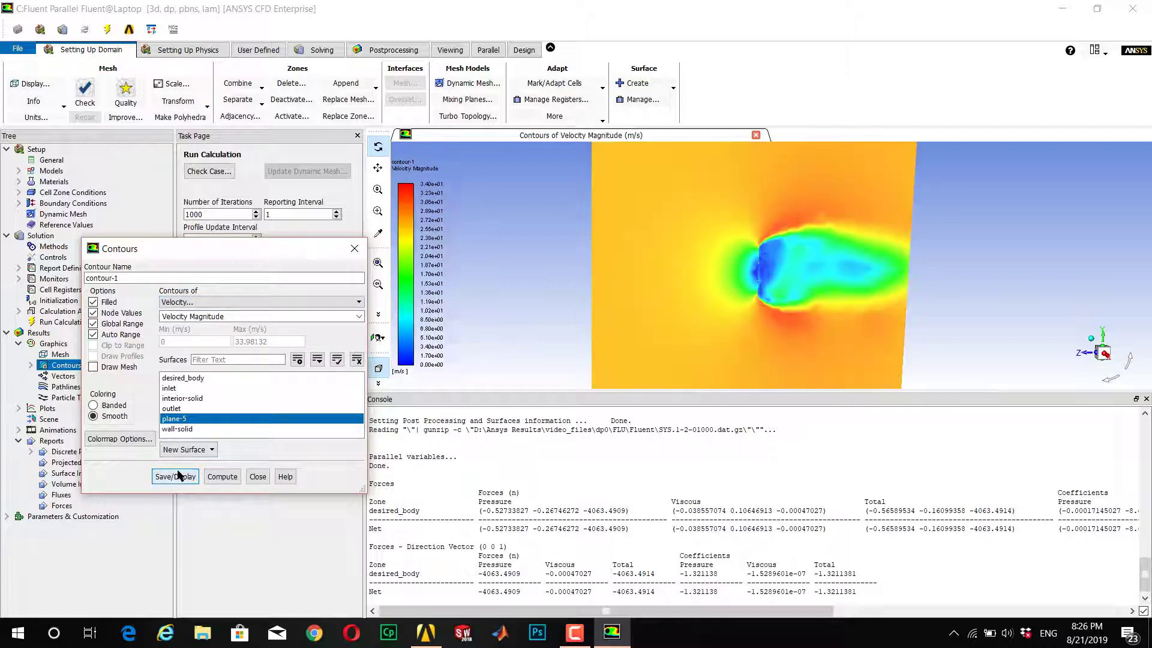
{"action": "scroll", "coordinate": [765, 282], "scroll_direction": "up", "scroll_amount": 5}
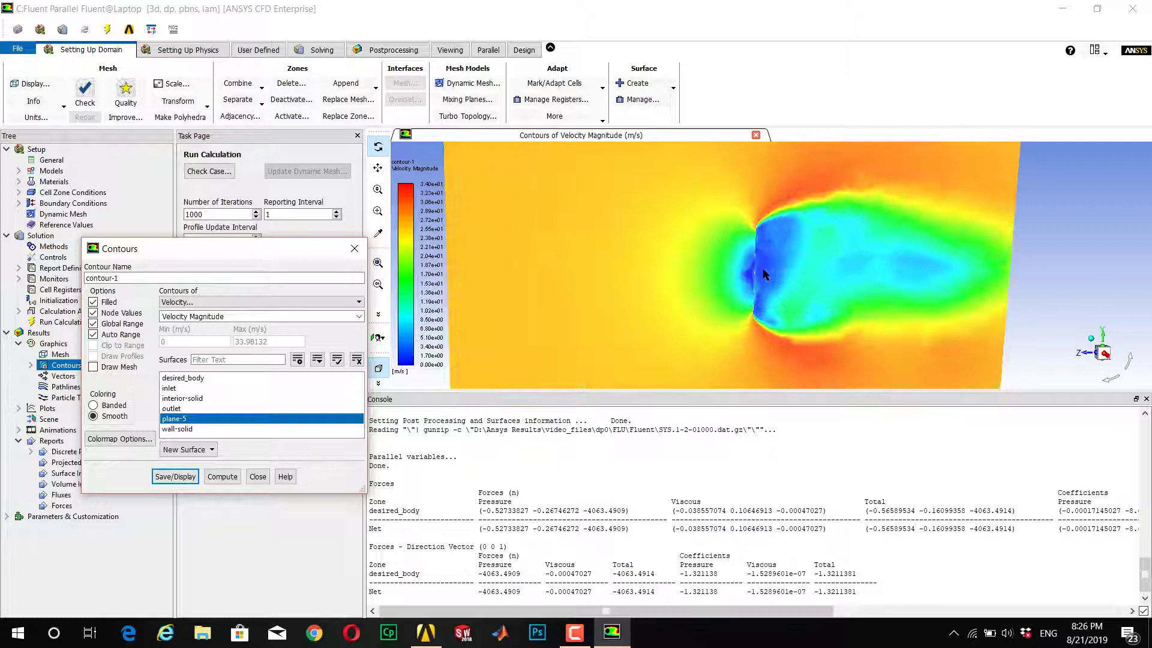
{"action": "scroll", "coordinate": [786, 255], "scroll_direction": "down", "scroll_amount": 1}
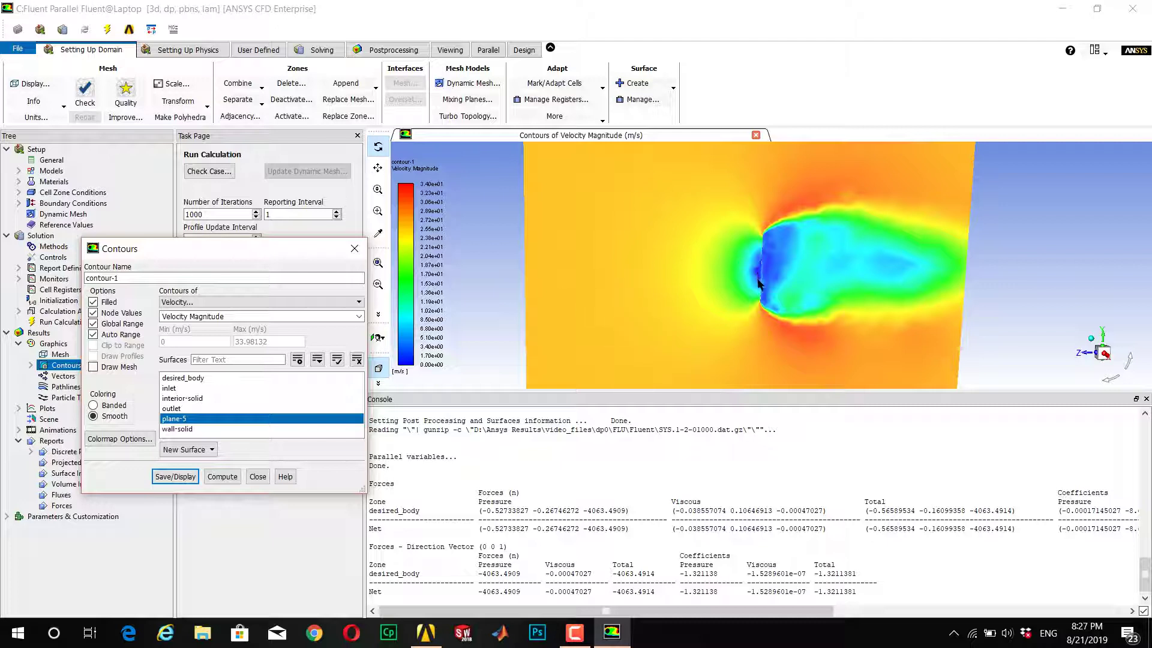
{"action": "scroll", "coordinate": [714, 269], "scroll_direction": "down", "scroll_amount": 3}
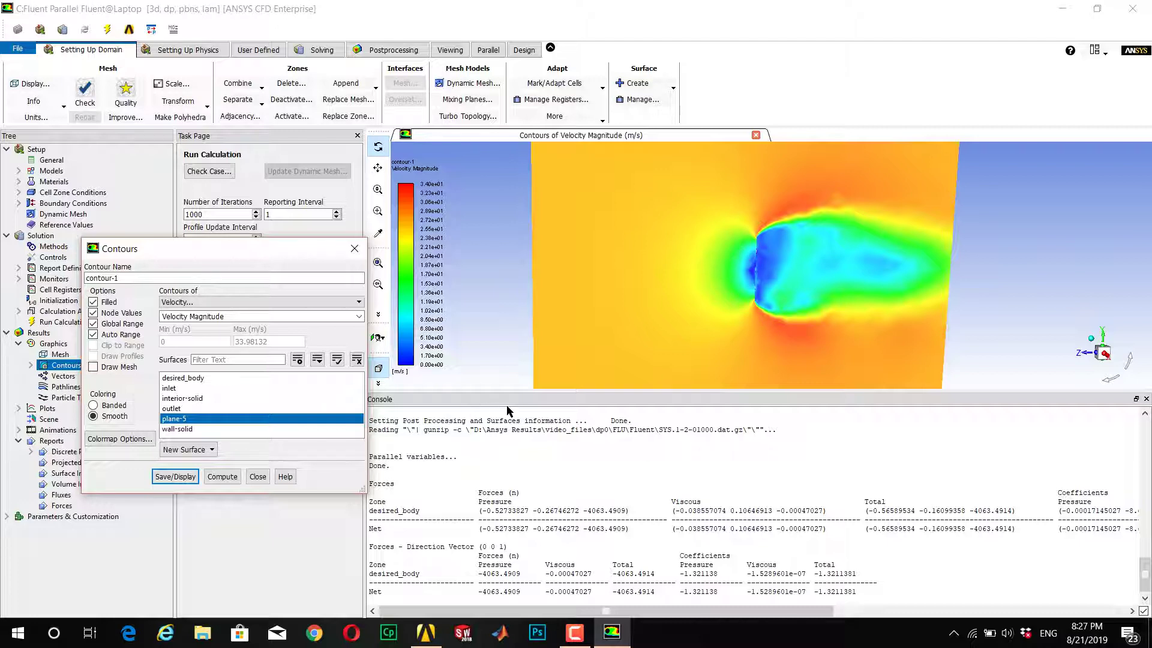
{"action": "left_click_drag", "start_coordinate": [479, 446], "coordinate": [623, 506]}
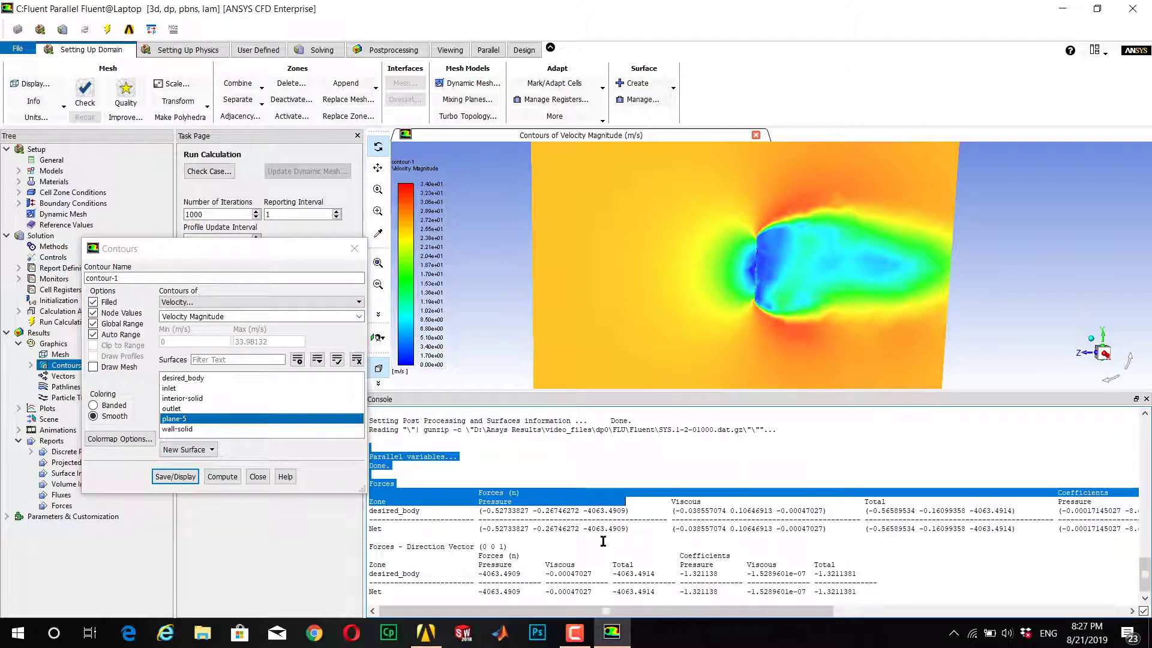
{"action": "left_click", "coordinate": [583, 427]}
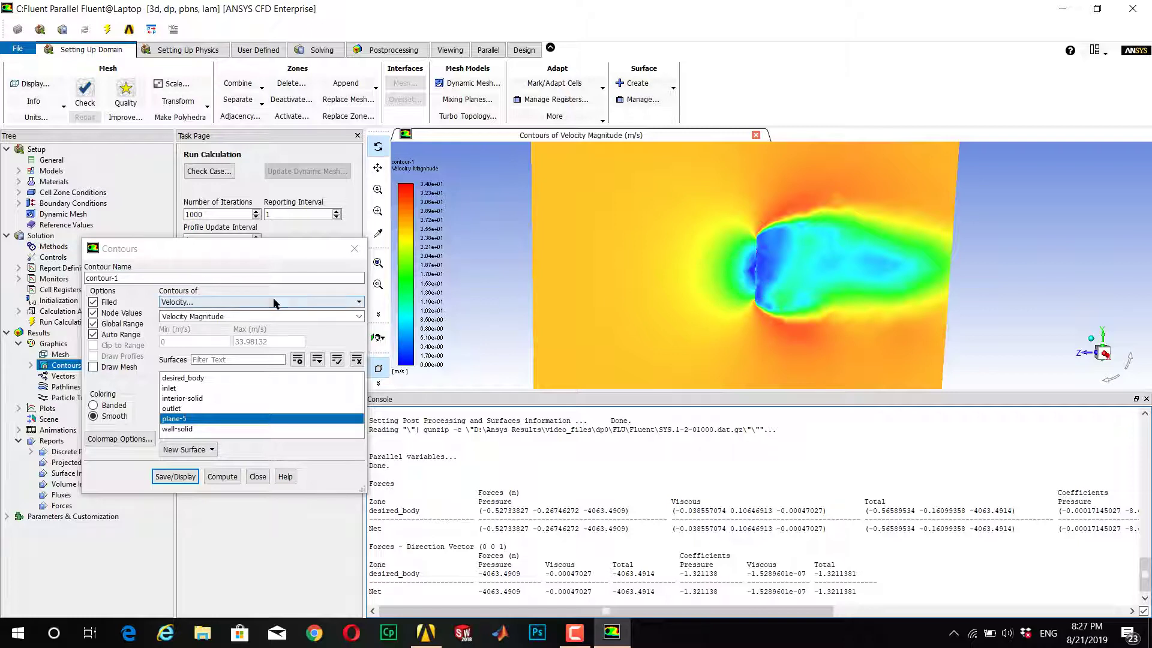
{"action": "left_click_drag", "start_coordinate": [280, 248], "coordinate": [434, 221]}
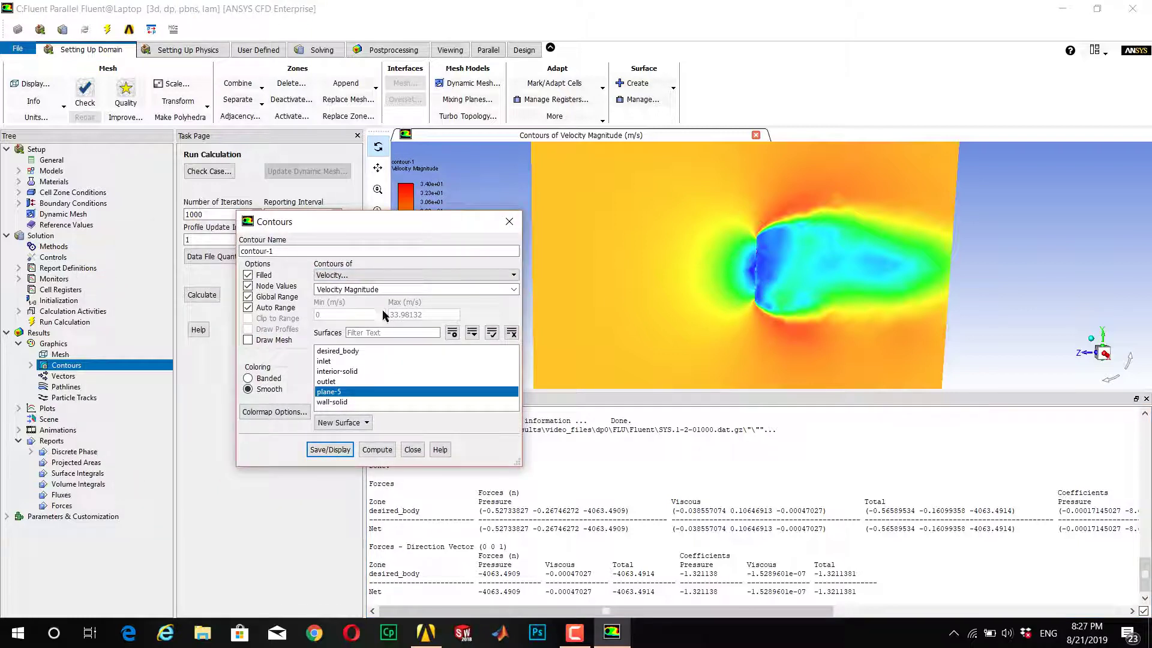
Step: Bring up Colormap Options for the velocity contour and launch the editor on cmap-0
{"action": "left_click", "coordinate": [275, 412]}
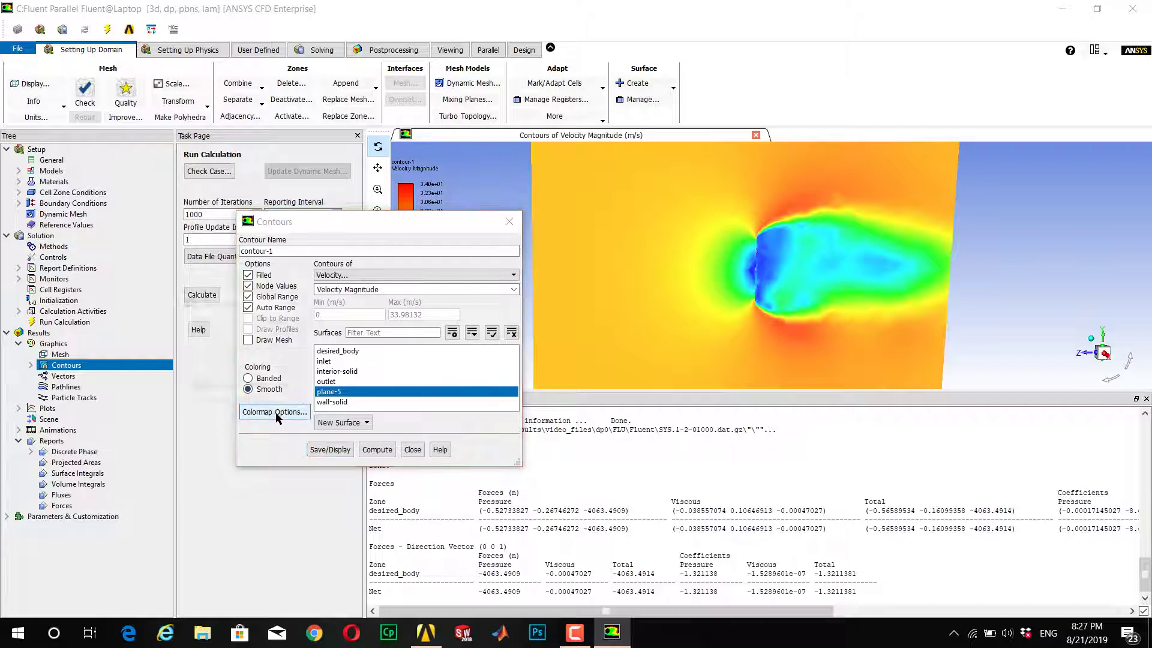
{"action": "left_click_drag", "start_coordinate": [271, 301], "coordinate": [275, 278]}
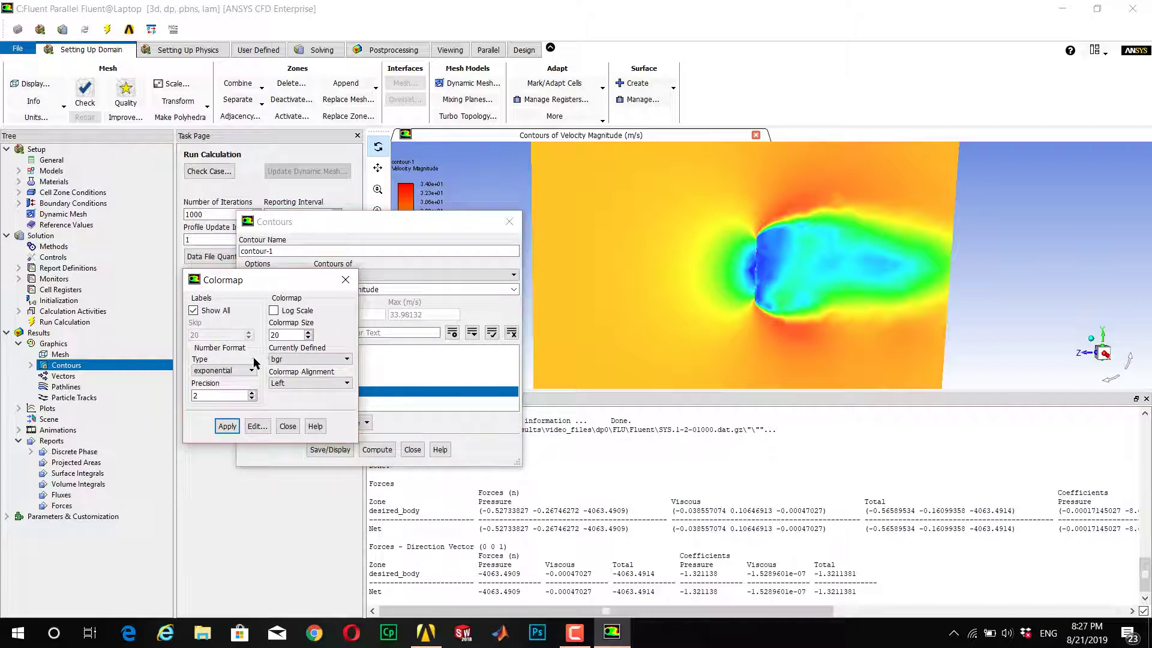
{"action": "left_click", "coordinate": [256, 426]}
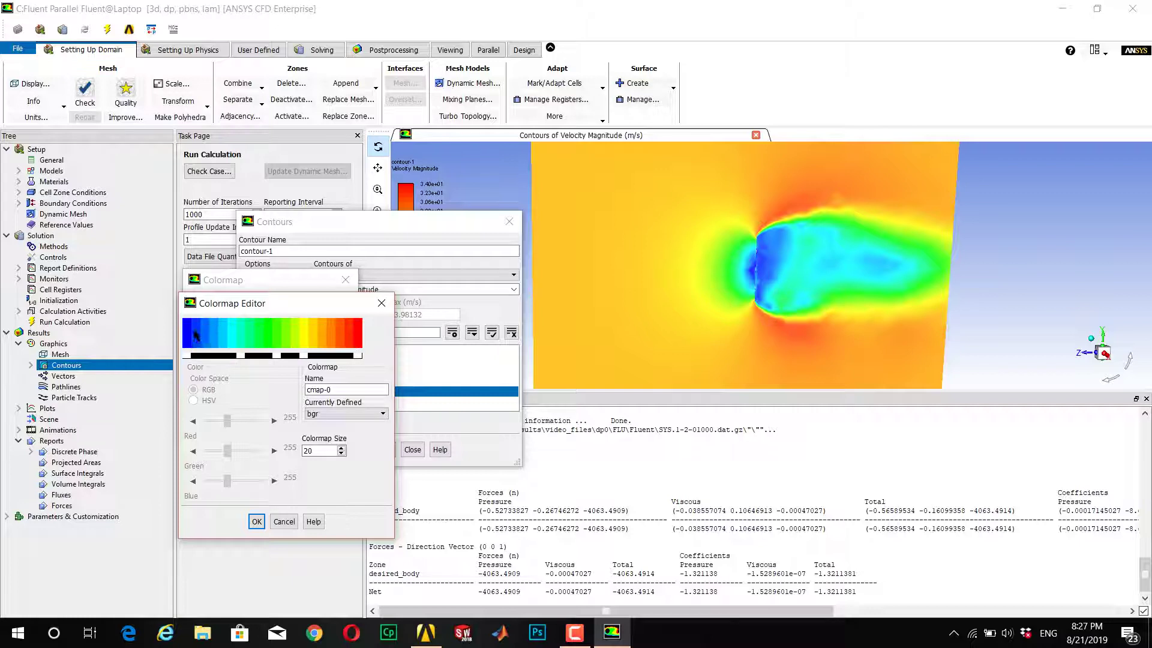
Step: Remove the intermediate colour markers and set the middle cmap-0 slots to black (0, 0, 0)
{"action": "left_click", "coordinate": [303, 356]}
{"action": "left_click", "coordinate": [280, 356]}
{"action": "left_click", "coordinate": [243, 356]}
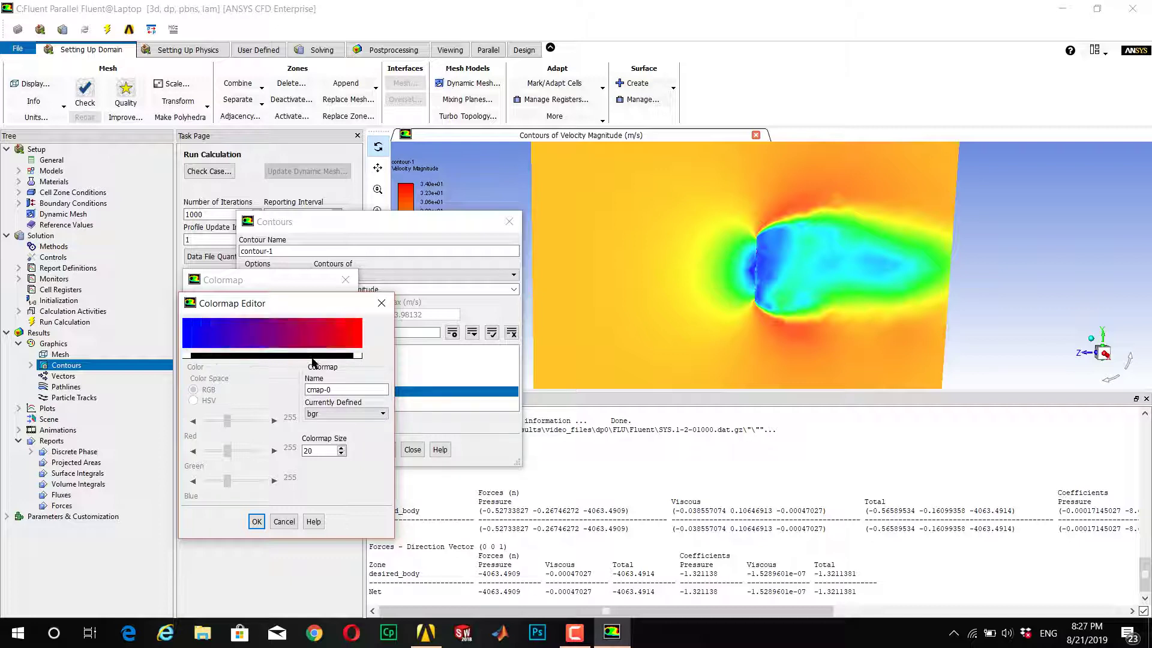
{"action": "left_click", "coordinate": [351, 357]}
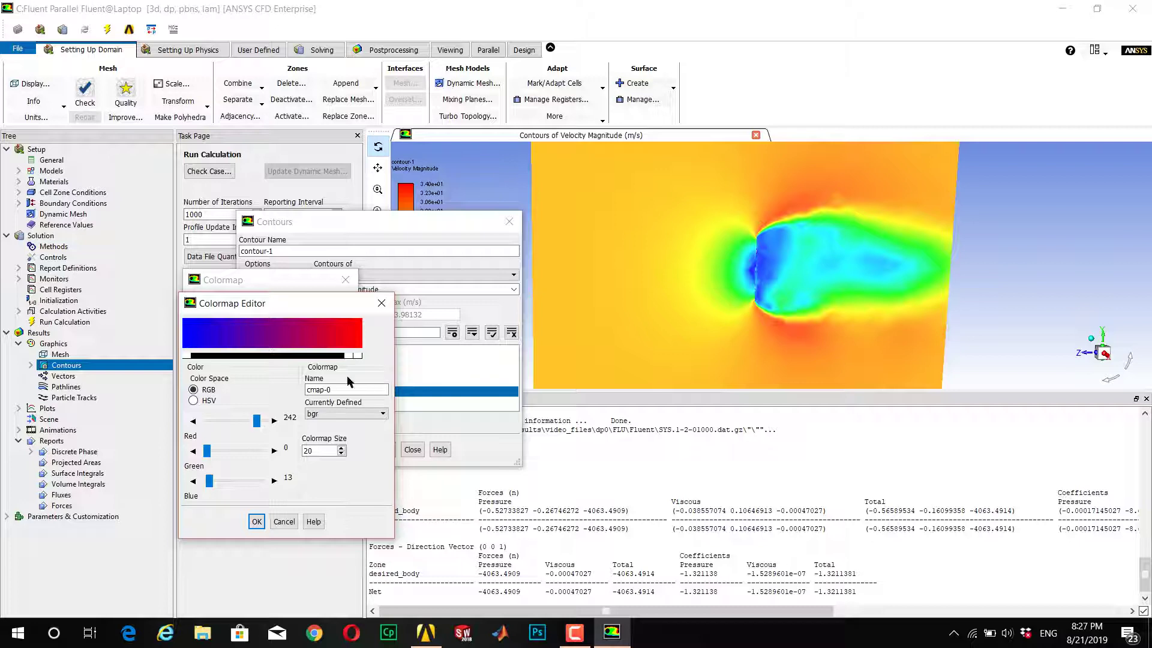
{"action": "left_click_drag", "start_coordinate": [257, 420], "coordinate": [204, 427]}
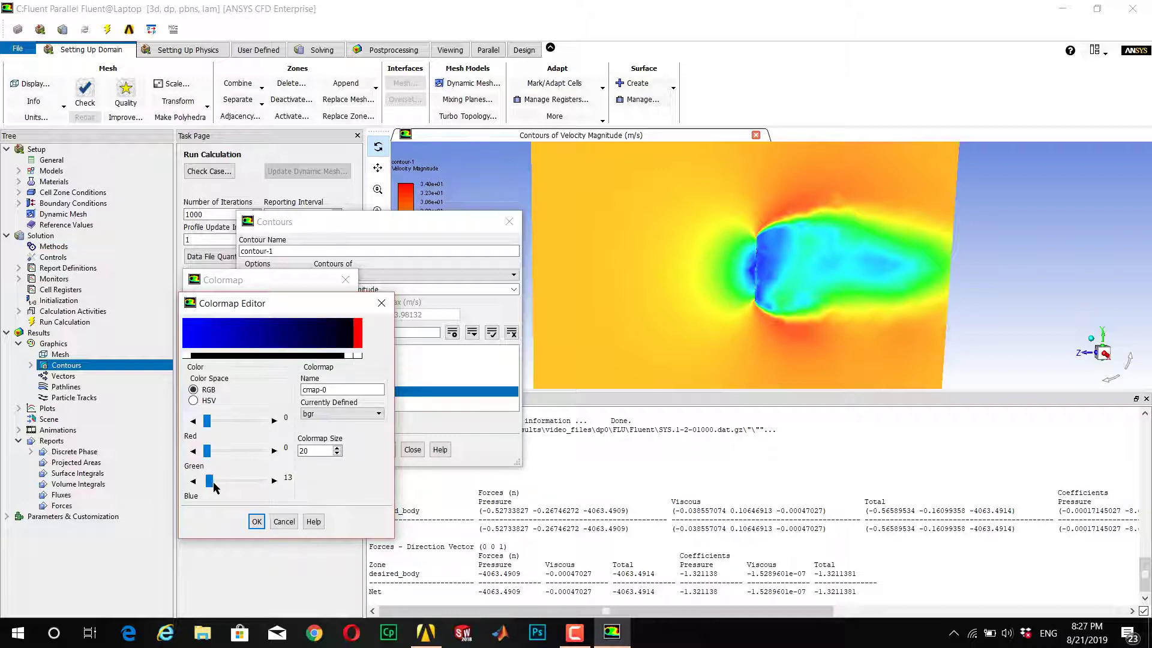
{"action": "left_click_drag", "start_coordinate": [210, 481], "coordinate": [204, 481]}
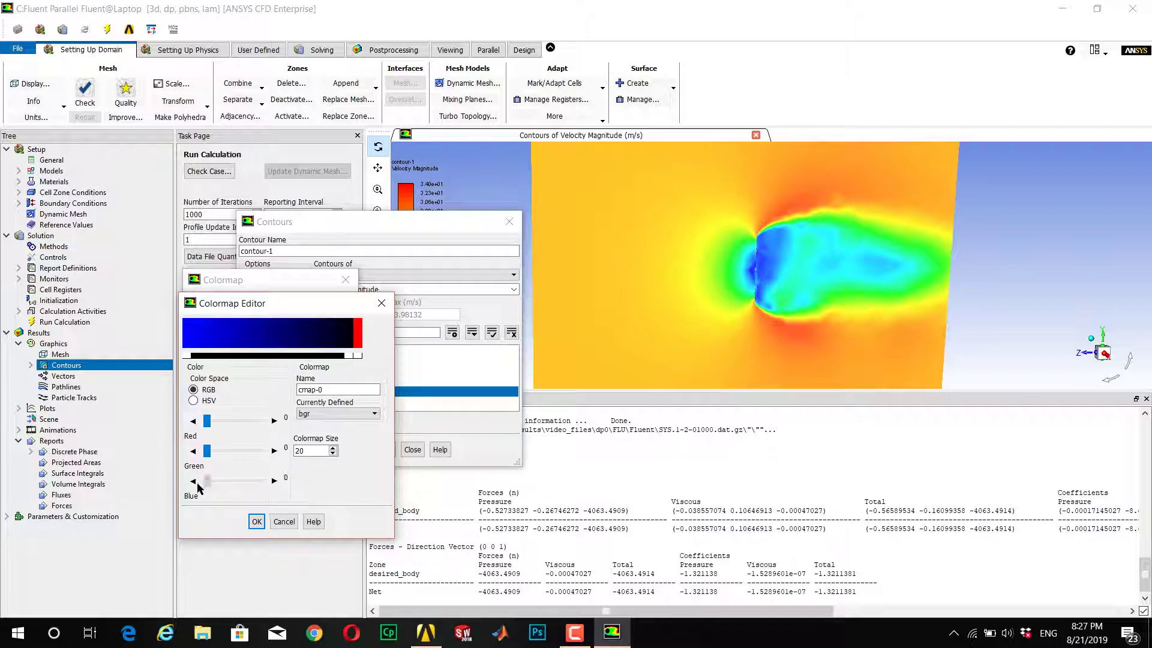
Step: Set the lowest colormap slot to light blue RGB 76, 164, 229 and accept cmap-0
{"action": "left_click", "coordinate": [195, 360]}
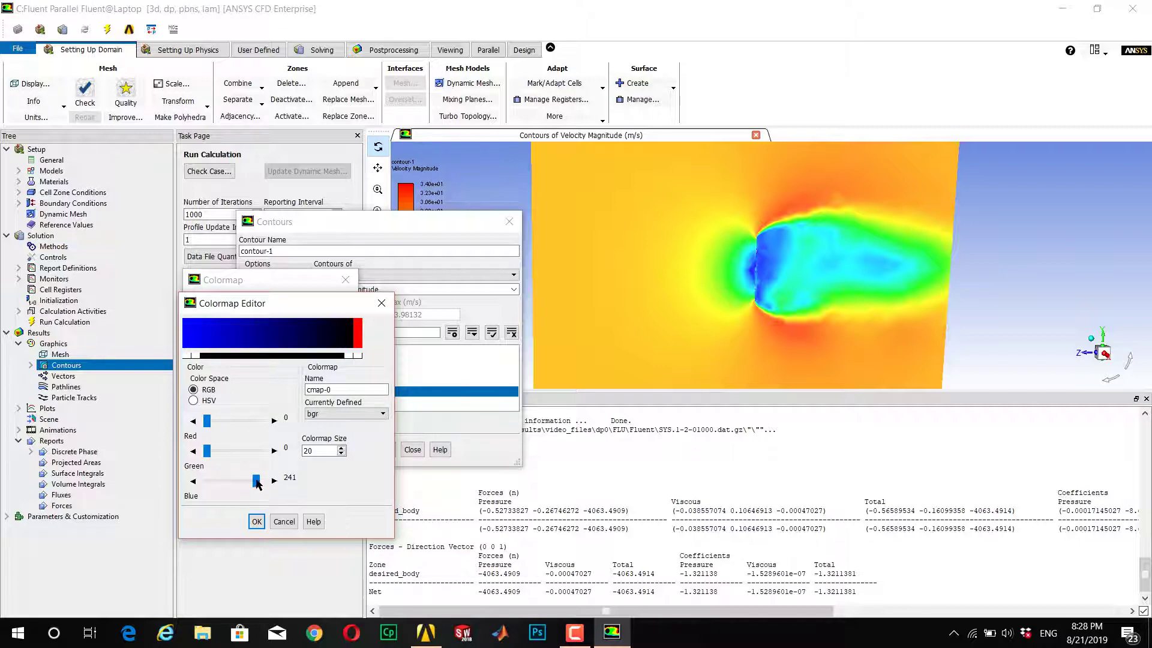
{"action": "left_click_drag", "start_coordinate": [258, 484], "coordinate": [204, 481]}
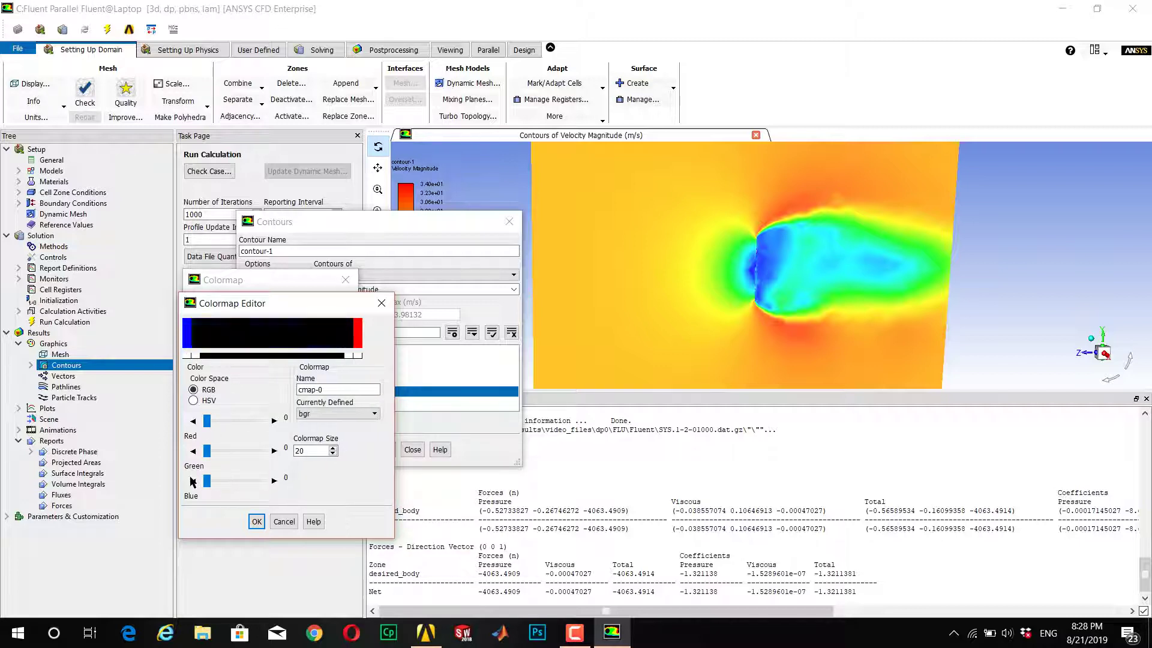
{"action": "left_click", "coordinate": [187, 359]}
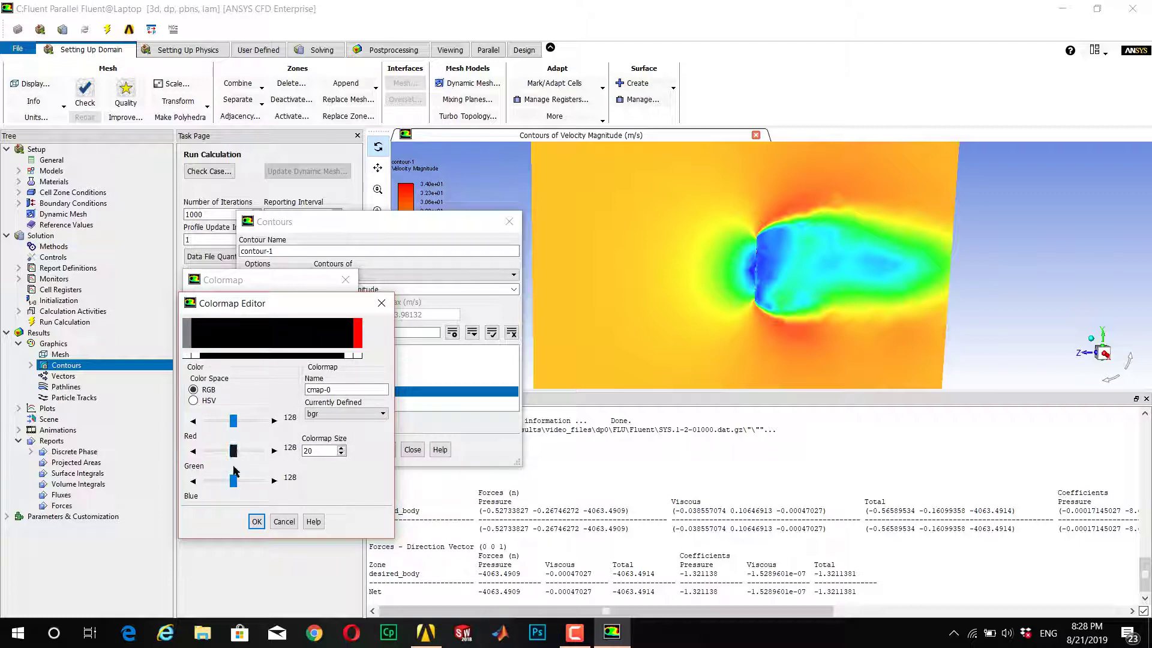
{"action": "left_click", "coordinate": [232, 485]}
{"action": "left_click_drag", "start_coordinate": [233, 486], "coordinate": [253, 481]}
{"action": "left_click", "coordinate": [233, 422]}
{"action": "left_click_drag", "start_coordinate": [233, 451], "coordinate": [224, 423]}
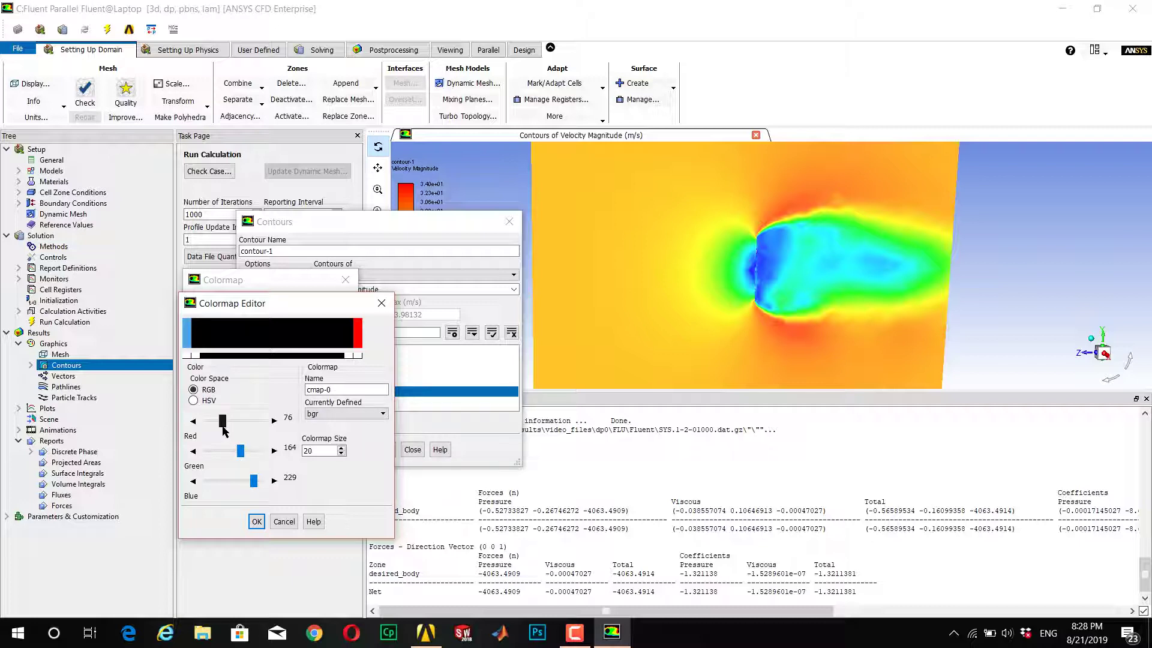
{"action": "left_click", "coordinate": [257, 521]}
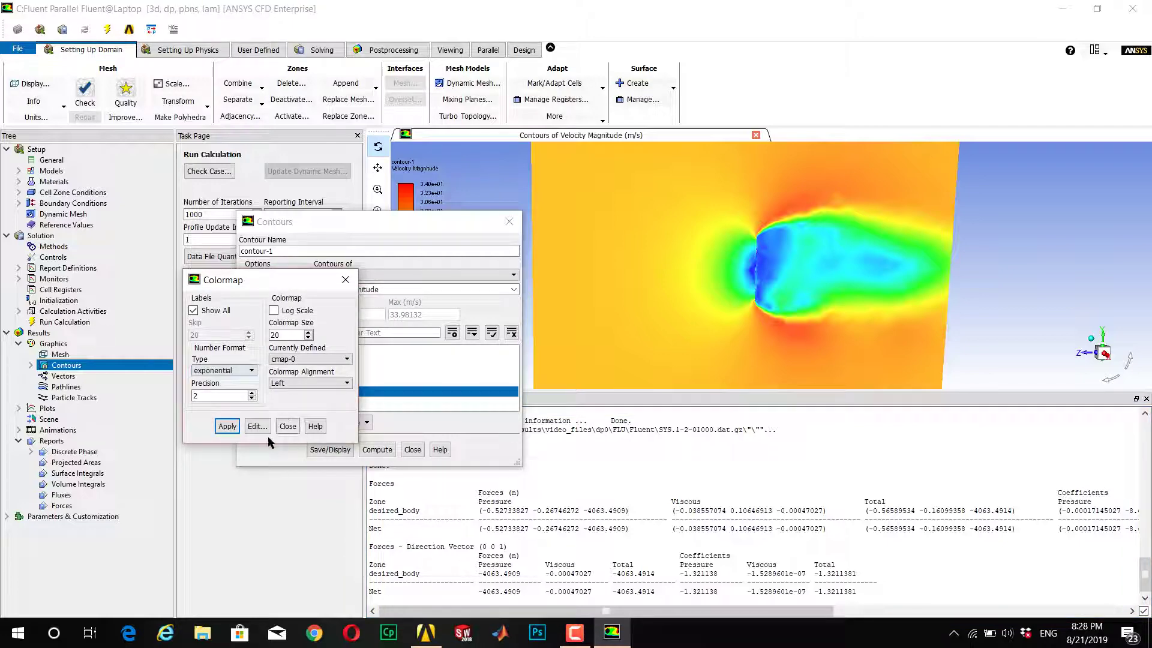
Step: Redraw the plane-5 velocity magnitude contour in cmap-0, now mostly black with light blue near the body
{"action": "left_click", "coordinate": [346, 280]}
{"action": "left_click", "coordinate": [319, 450]}
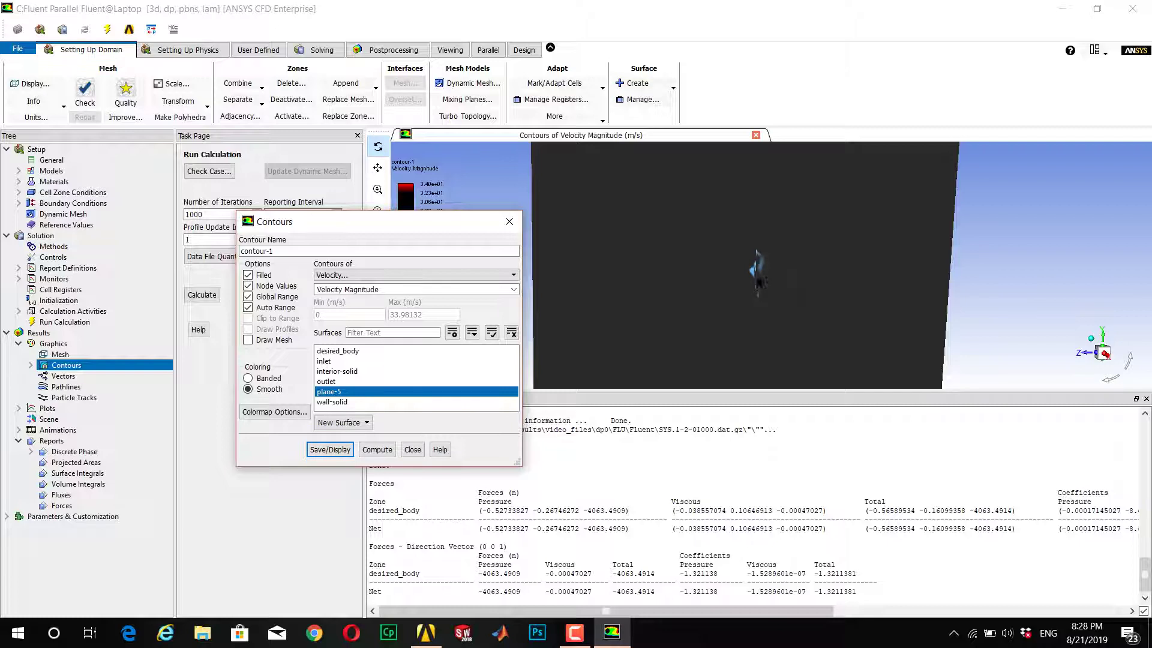
{"action": "scroll", "coordinate": [757, 268], "scroll_direction": "up", "scroll_amount": 5}
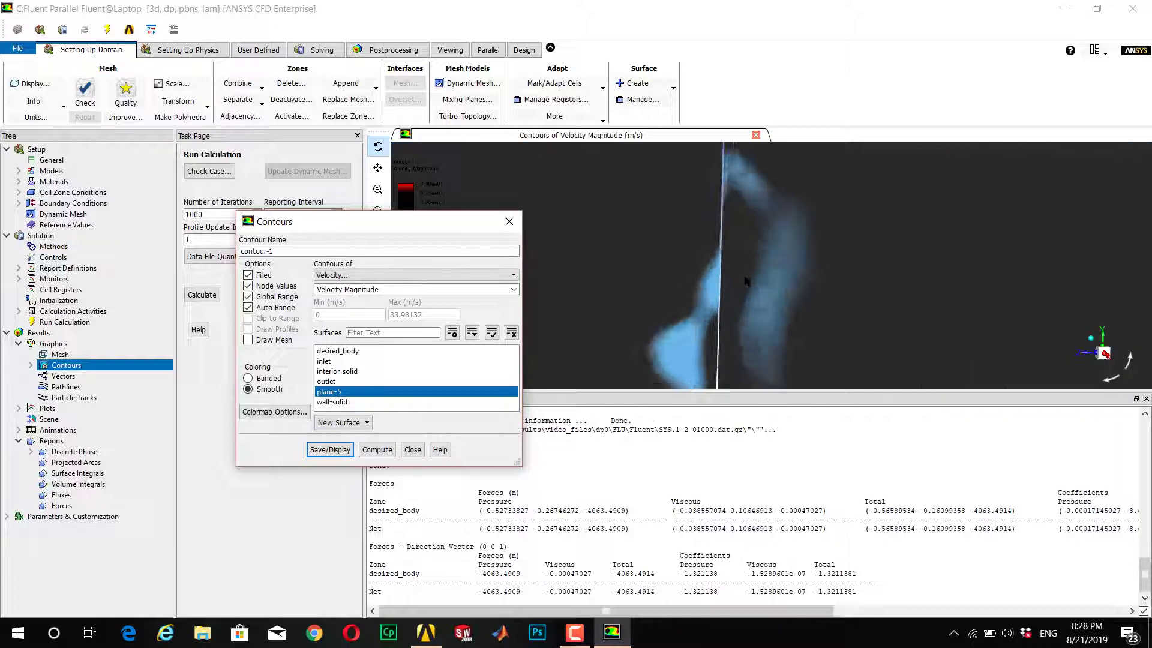
{"action": "scroll", "coordinate": [744, 282], "scroll_direction": "down", "scroll_amount": 5}
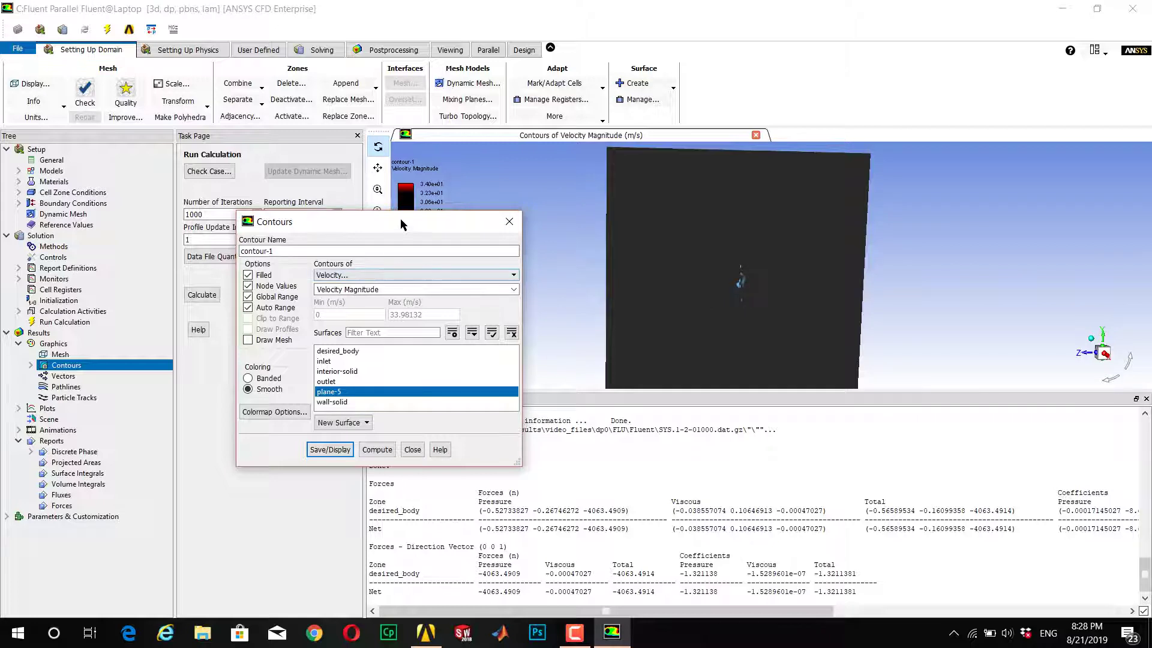
{"action": "left_click_drag", "start_coordinate": [401, 221], "coordinate": [319, 232]}
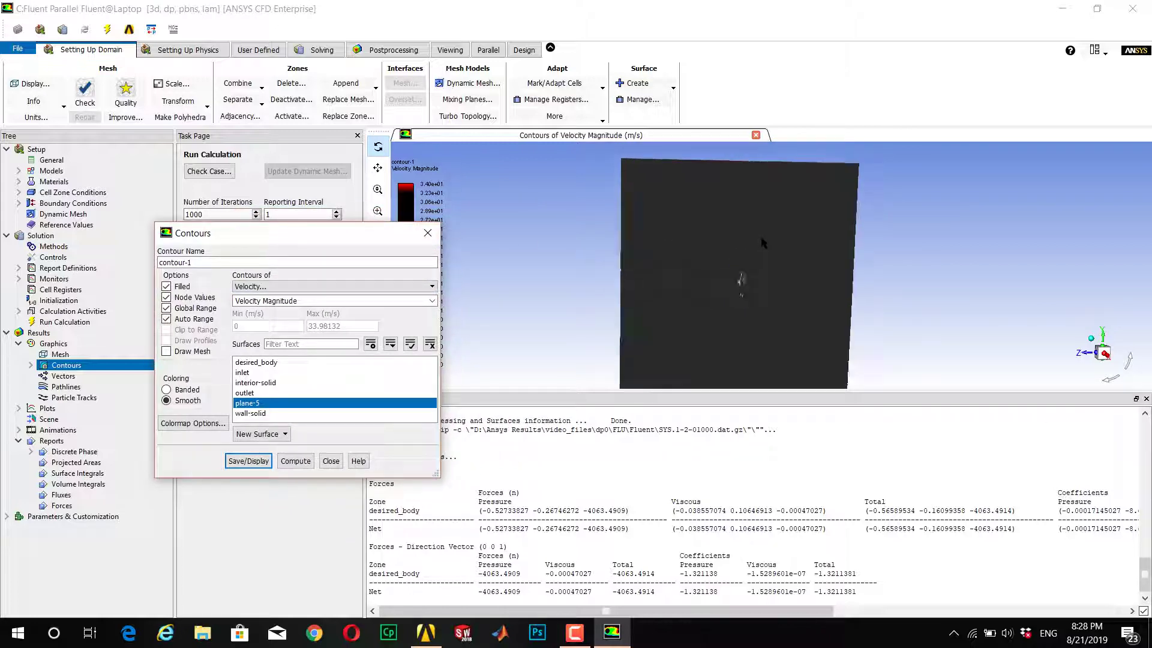
{"action": "scroll", "coordinate": [777, 227], "scroll_direction": "up", "scroll_amount": 2}
{"action": "scroll", "coordinate": [776, 227], "scroll_direction": "down", "scroll_amount": 3}
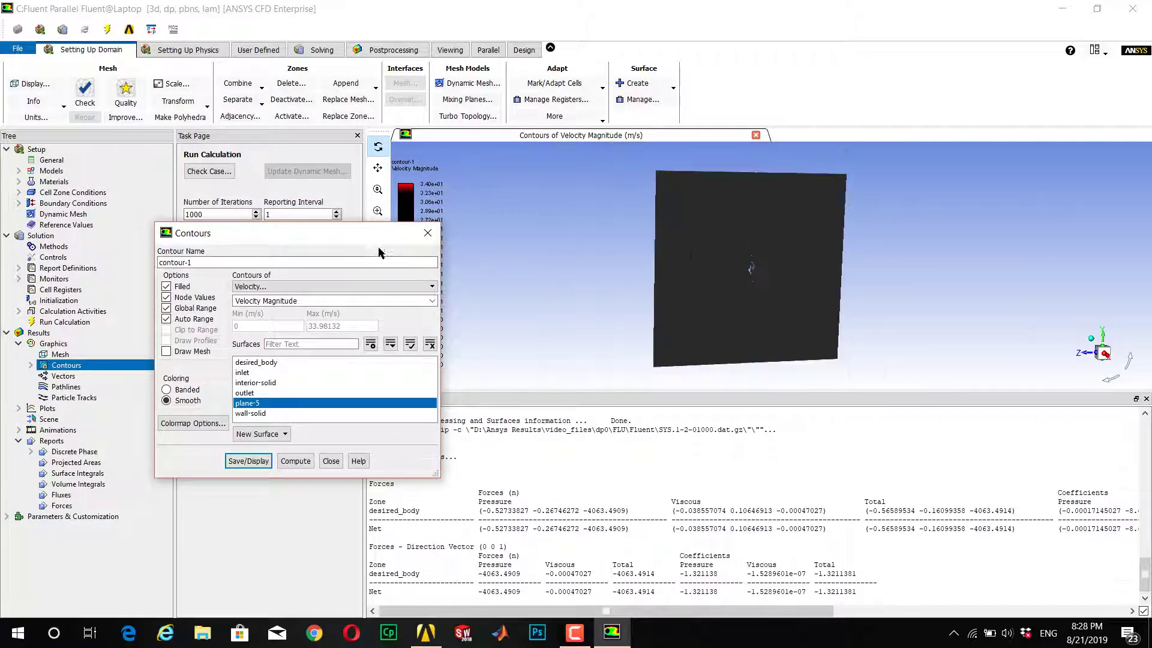
{"action": "left_click_drag", "start_coordinate": [405, 233], "coordinate": [478, 189]}
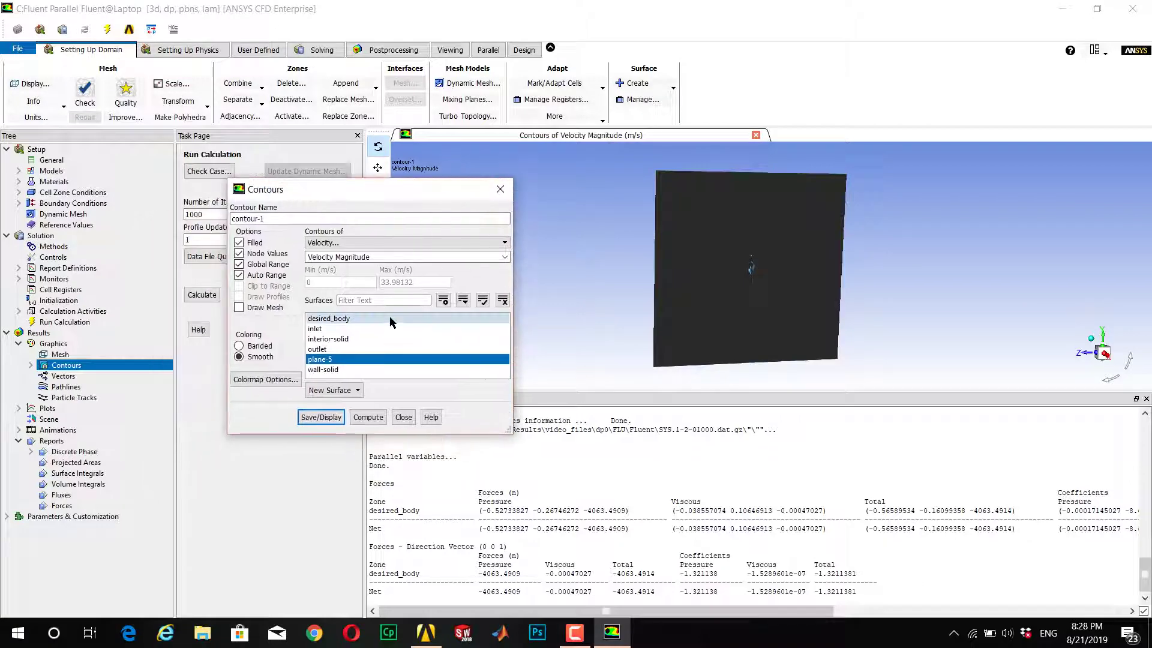
Step: Switch the contour quantity to Static Pressure and display it on plane-5 in the black colormap
{"action": "left_click", "coordinate": [354, 243]}
{"action": "left_click", "coordinate": [353, 250]}
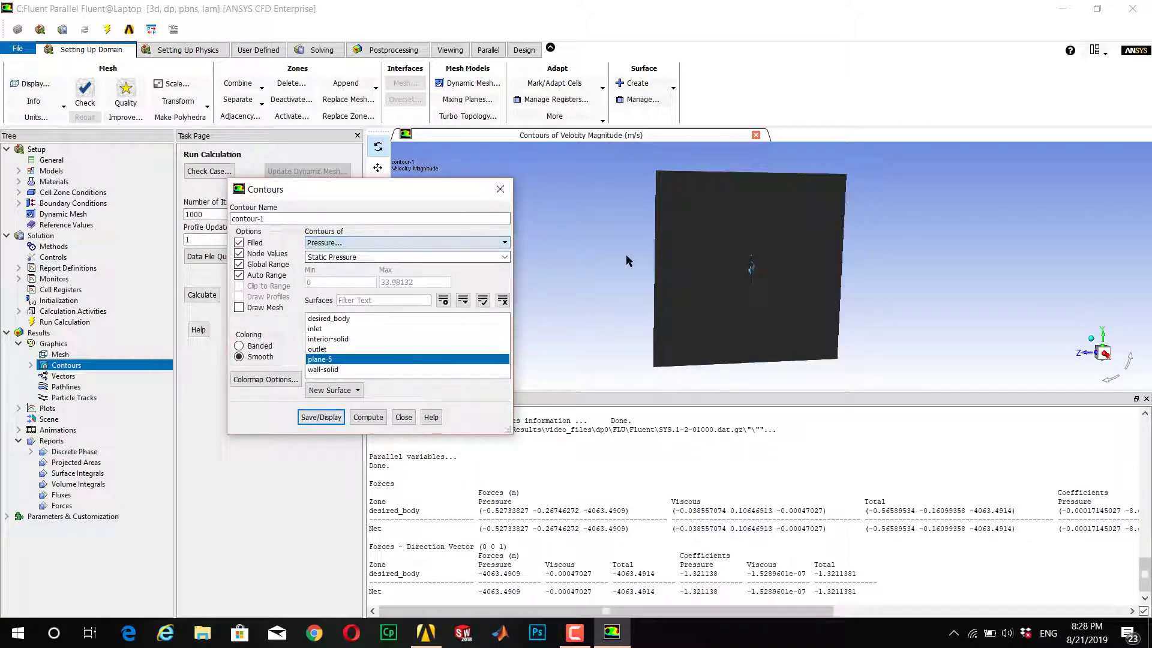
{"action": "left_click", "coordinate": [321, 417]}
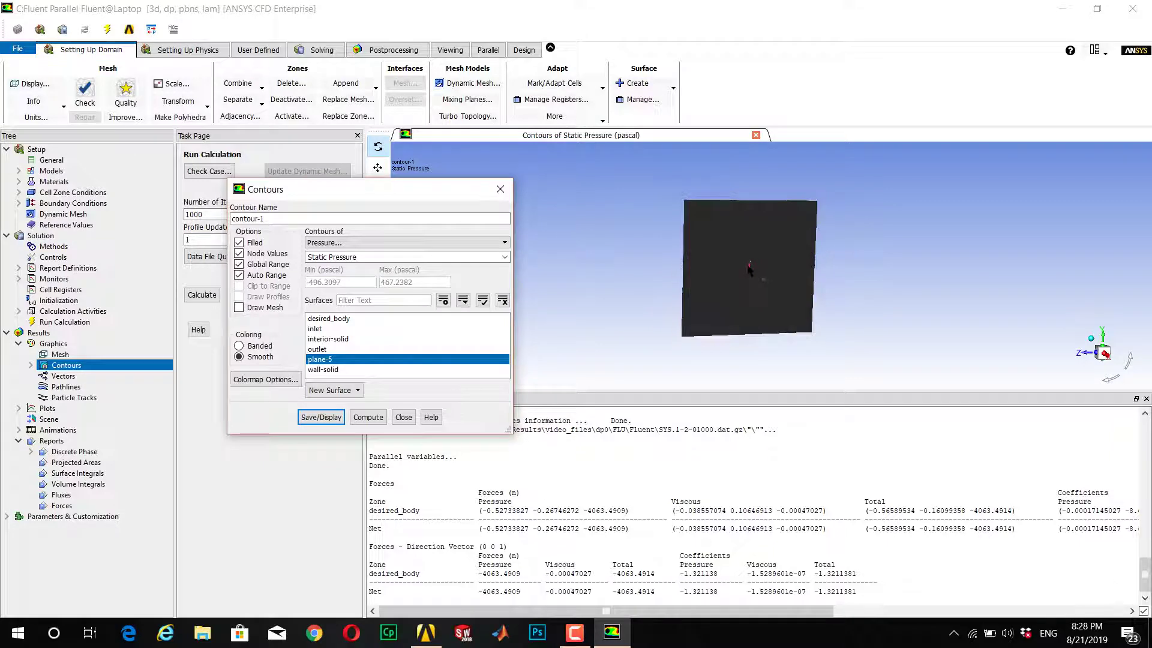
{"action": "scroll", "coordinate": [750, 269], "scroll_direction": "up", "scroll_amount": 5}
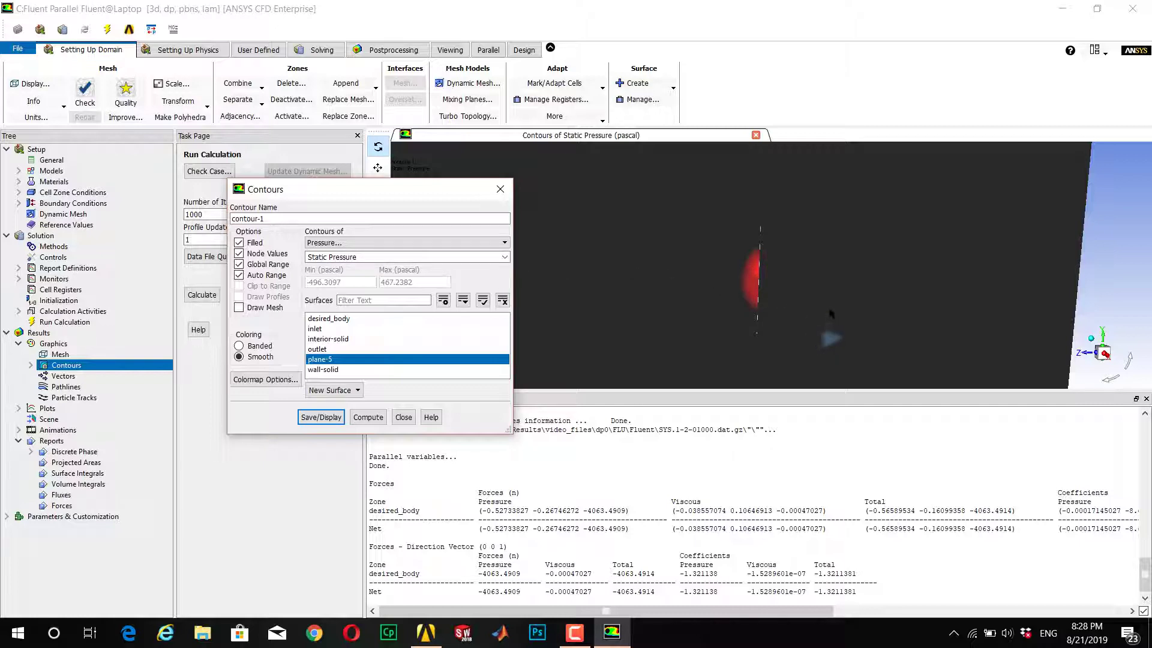
{"action": "scroll", "coordinate": [831, 314], "scroll_direction": "down", "scroll_amount": 5}
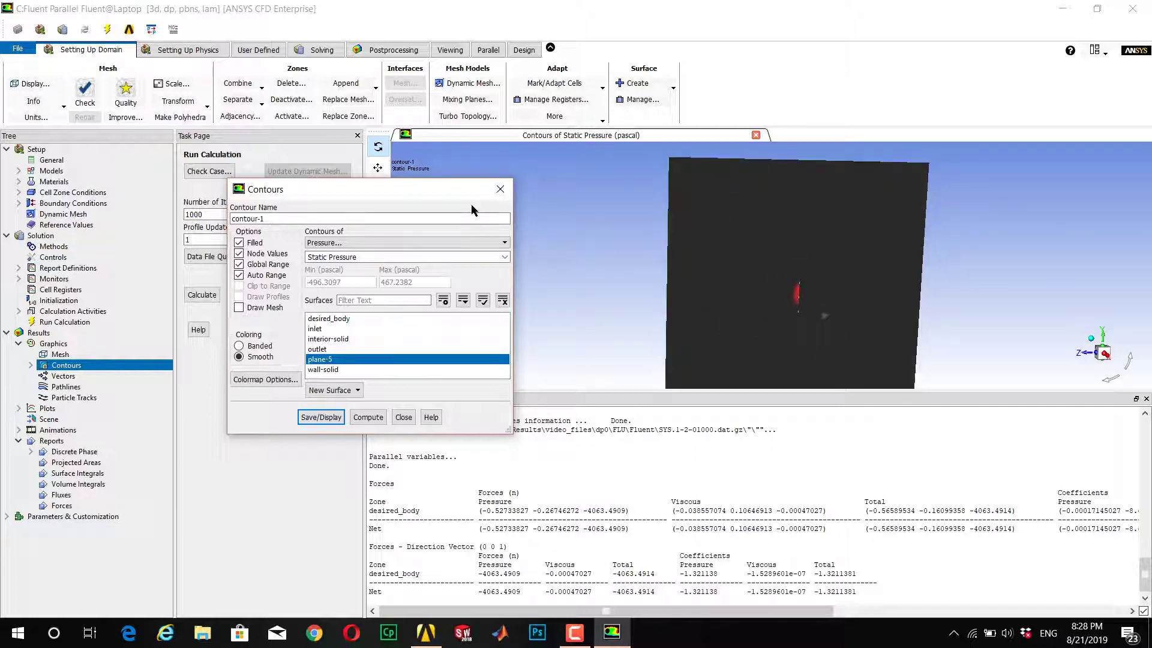
{"action": "left_click_drag", "start_coordinate": [470, 194], "coordinate": [343, 197]}
{"action": "left_click", "coordinate": [373, 192]}
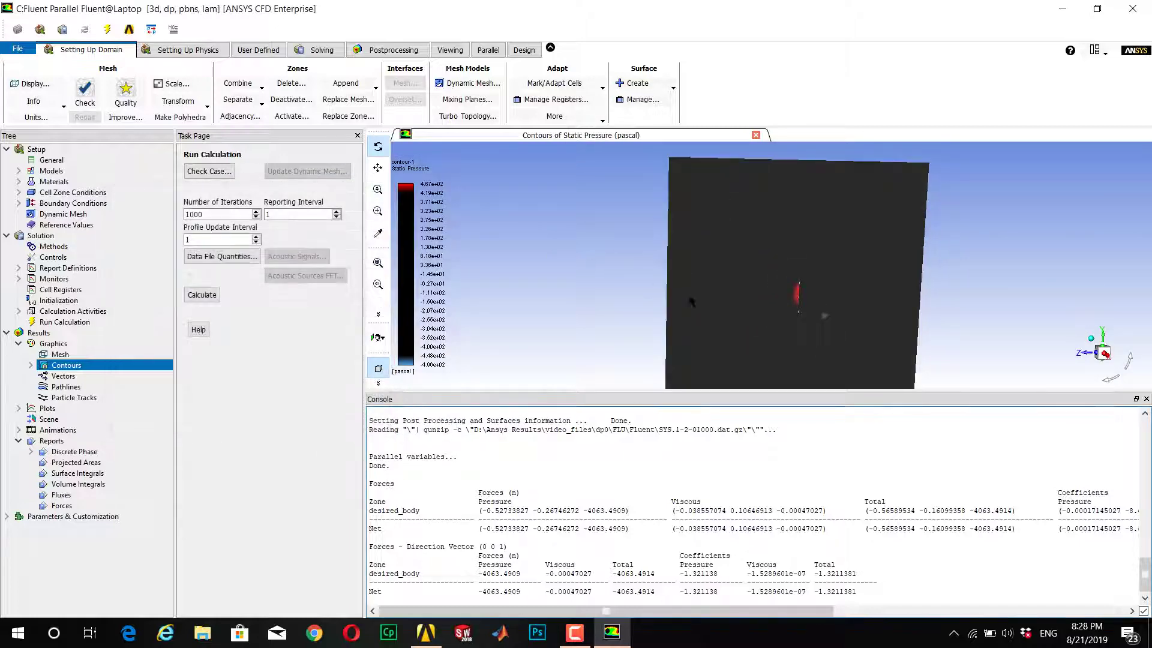